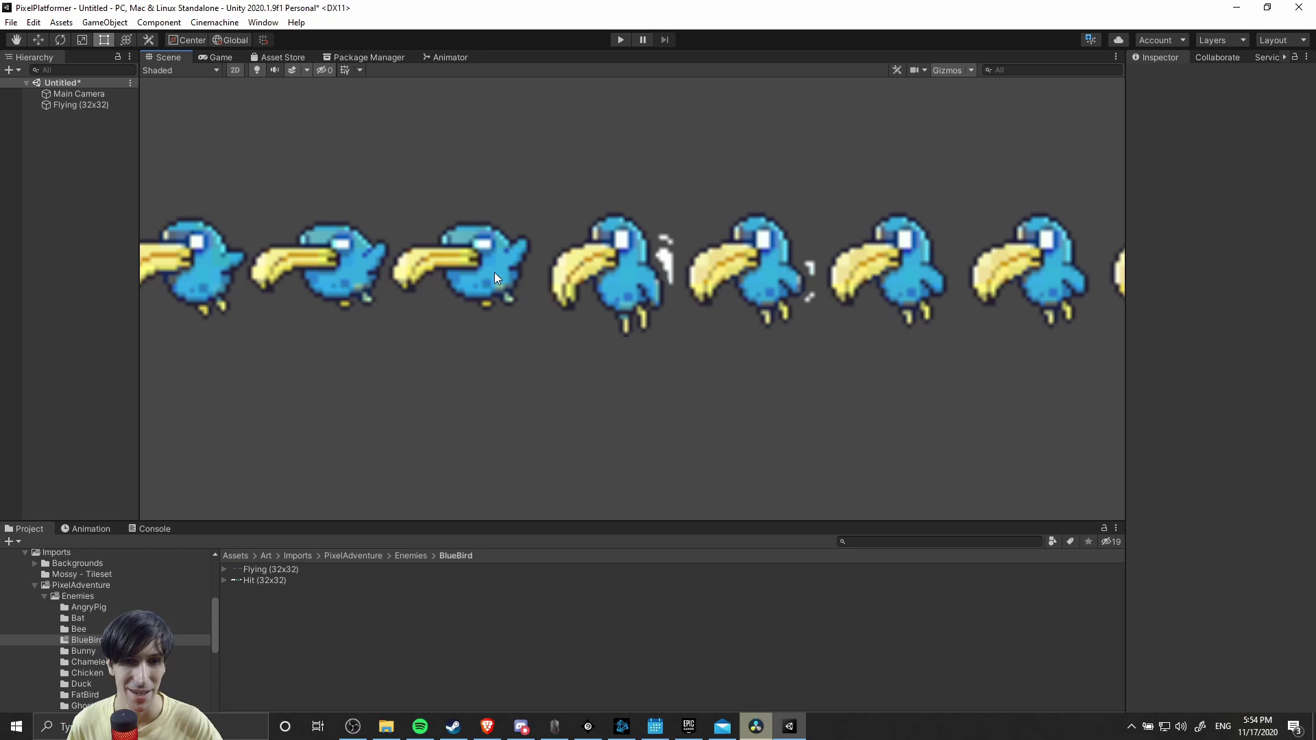
- Select the Flying (32x32) bird object to show its Transform and Sprite Renderer in the Inspector
{"action": "left_click", "coordinate": [618, 302]}
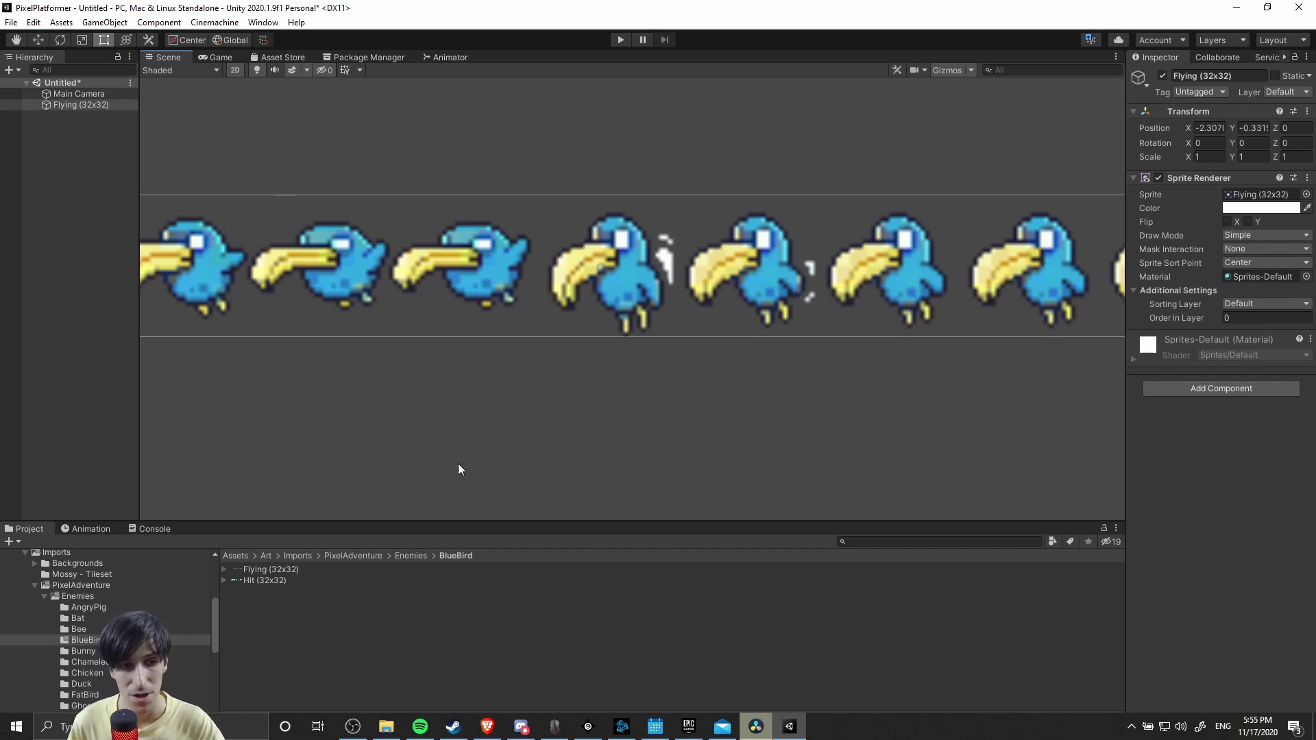
- Set the Flying (32x32) sprite sheet's Filter Mode to Point (no filter) and apply it
{"action": "left_click", "coordinate": [285, 572]}
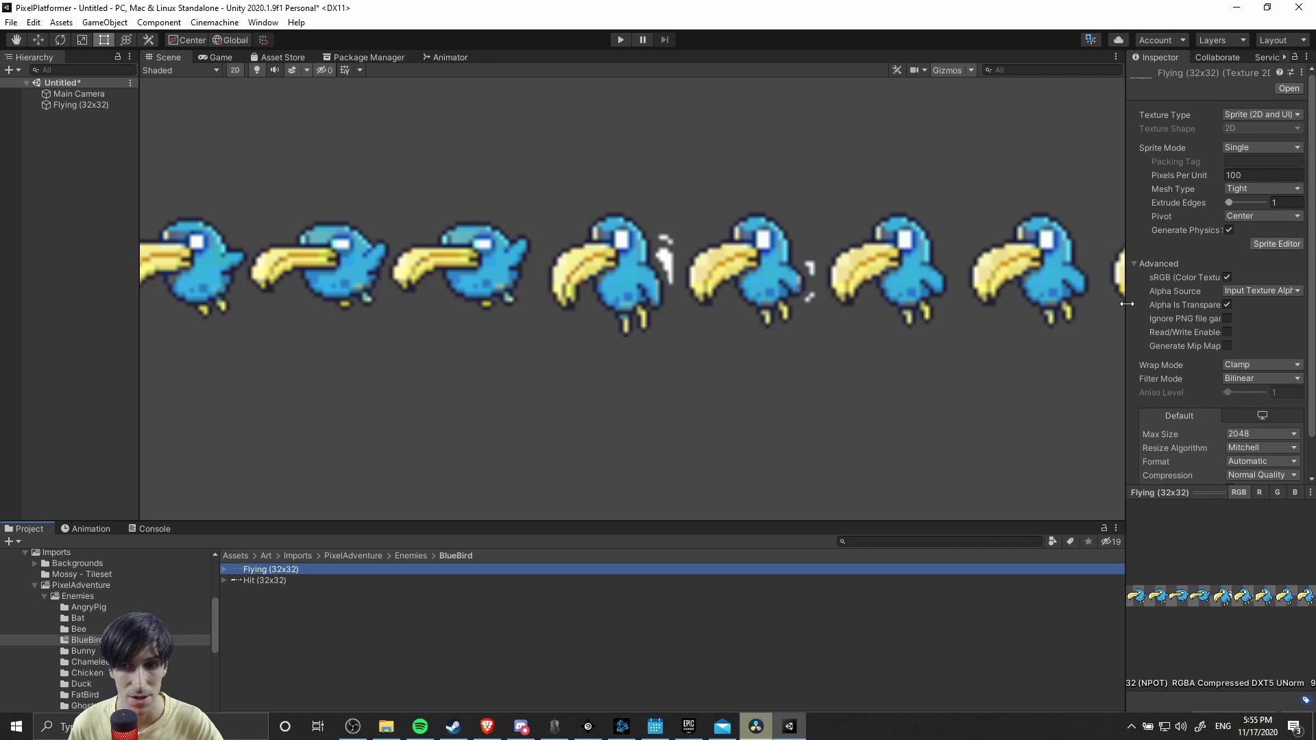
{"action": "left_click_drag", "start_coordinate": [1127, 301], "coordinate": [1021, 302]}
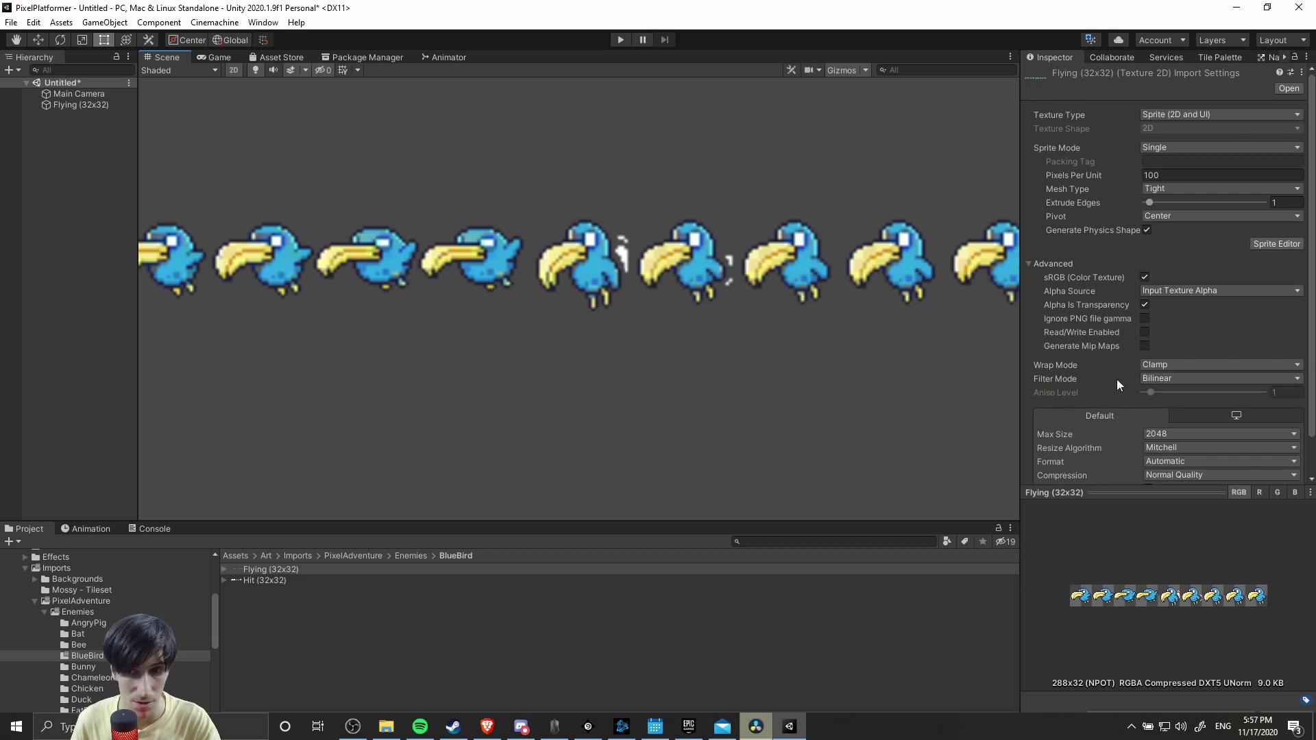
{"action": "left_click", "coordinate": [1165, 380]}
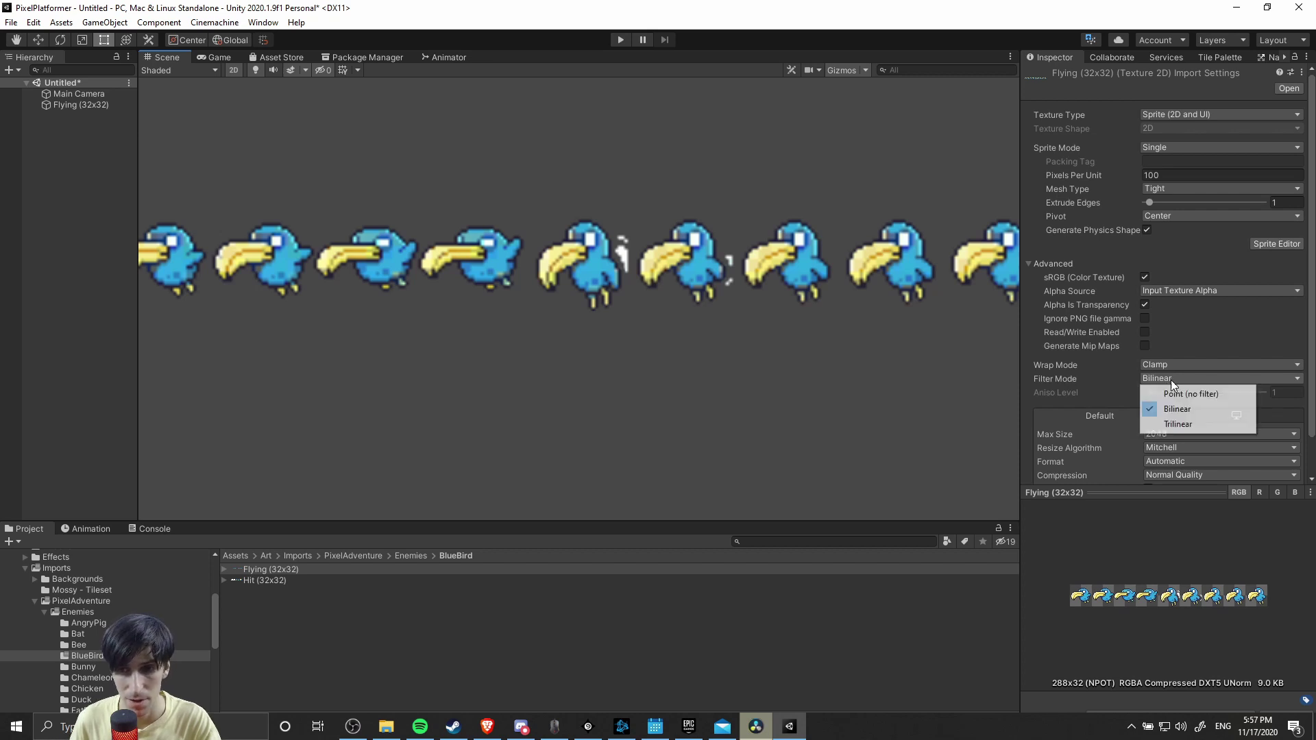
{"action": "left_click", "coordinate": [1200, 401]}
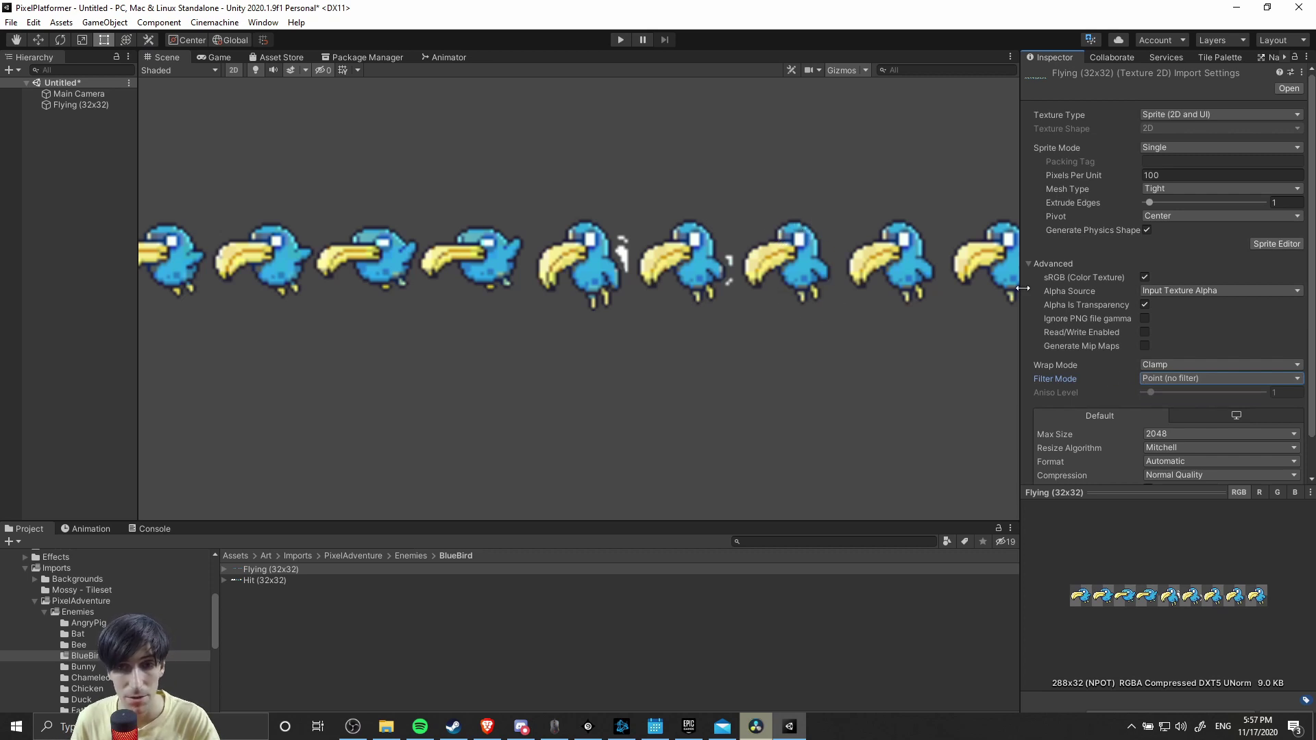
{"action": "scroll", "coordinate": [1114, 406], "scroll_direction": "down", "scroll_amount": 2}
{"action": "left_click", "coordinate": [1288, 472]}
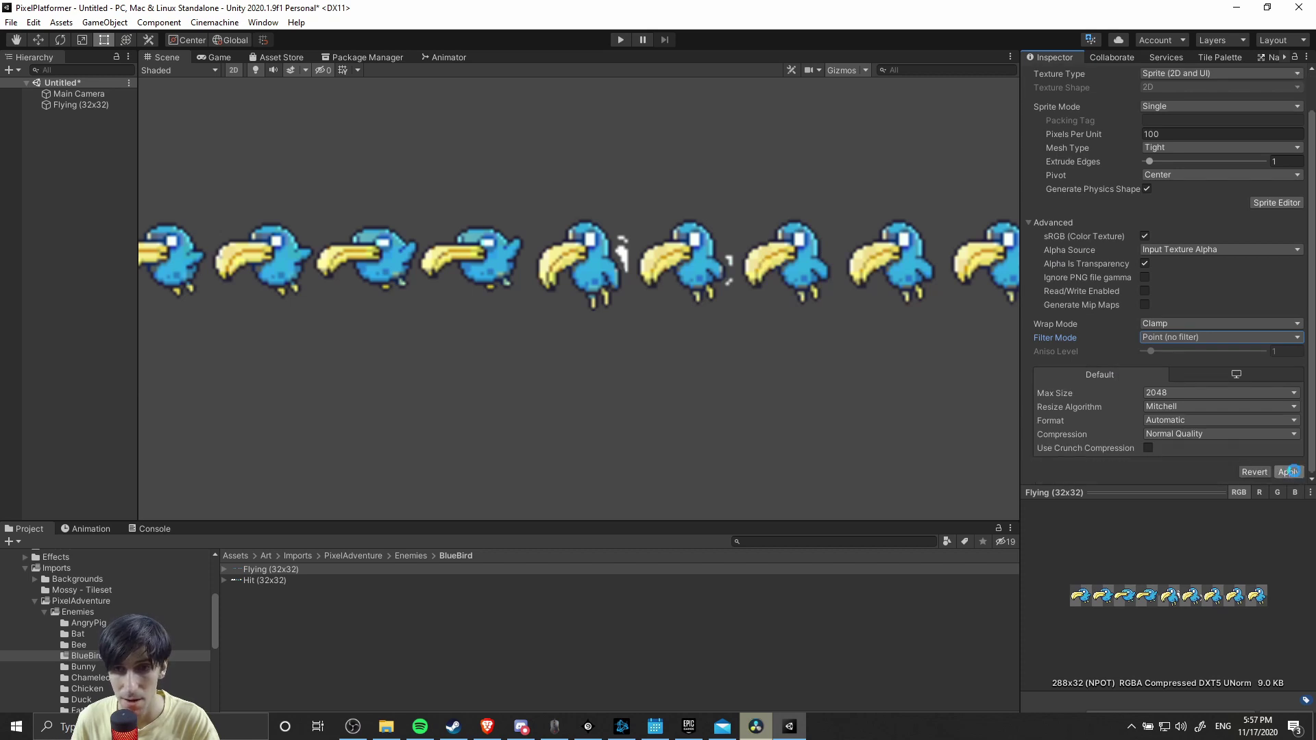
- Zoom the Scene view in close on the bird frames to inspect their pixels
{"action": "scroll", "coordinate": [619, 290], "scroll_direction": "up", "scroll_amount": 3}
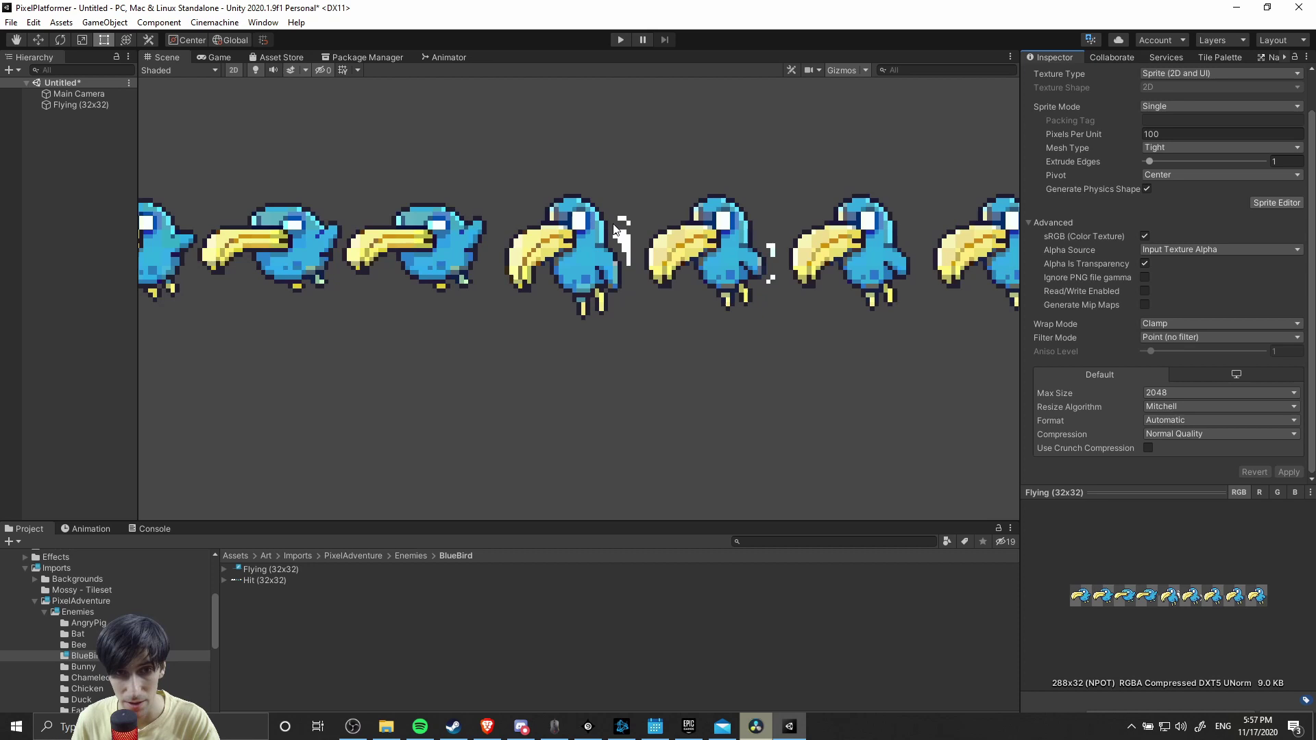
{"action": "scroll", "coordinate": [624, 274], "scroll_direction": "up", "scroll_amount": 1}
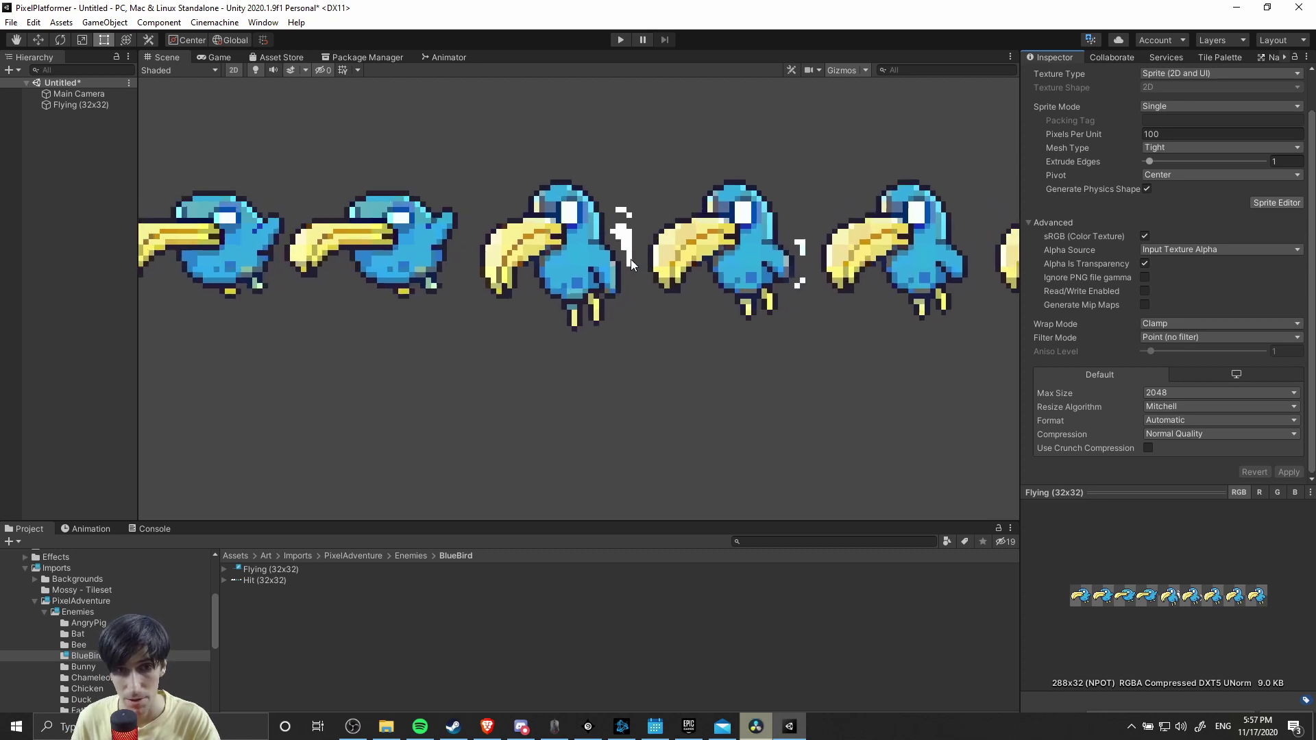
{"action": "scroll", "coordinate": [632, 267], "scroll_direction": "up", "scroll_amount": 5}
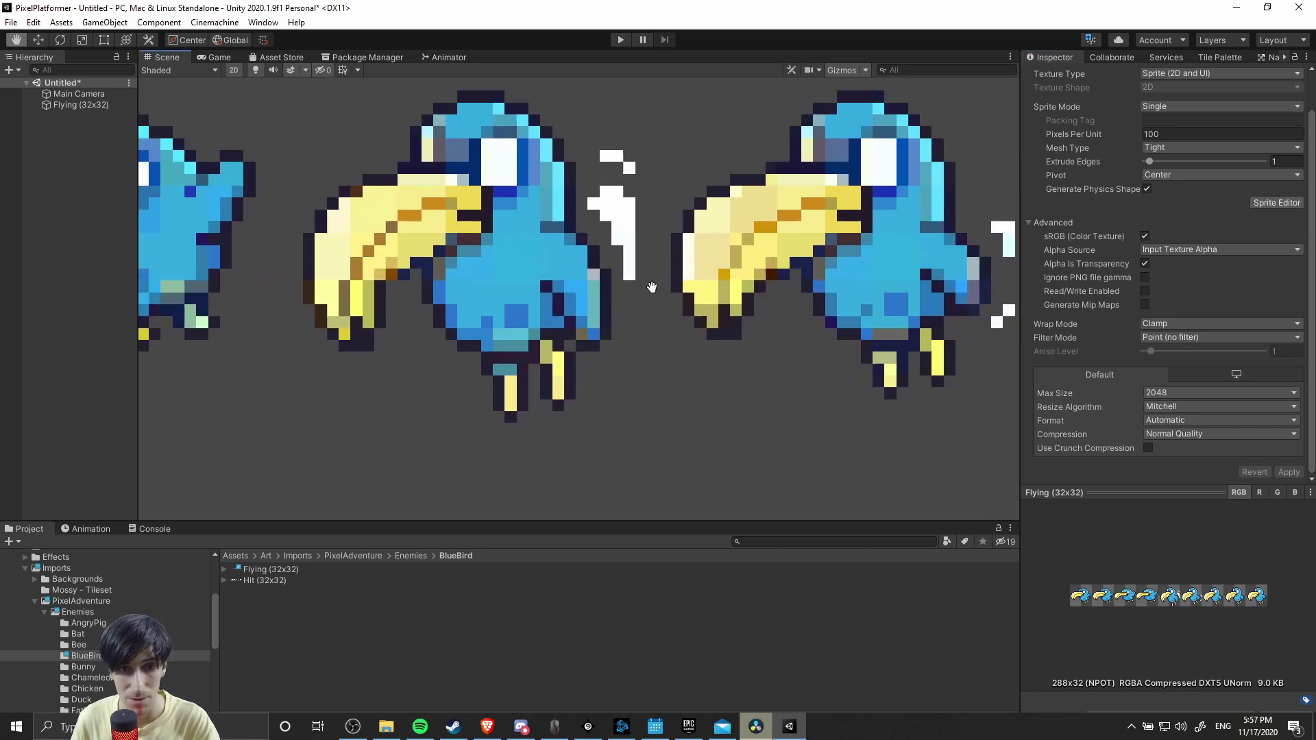
{"action": "scroll", "coordinate": [712, 325], "scroll_direction": "up", "scroll_amount": 3}
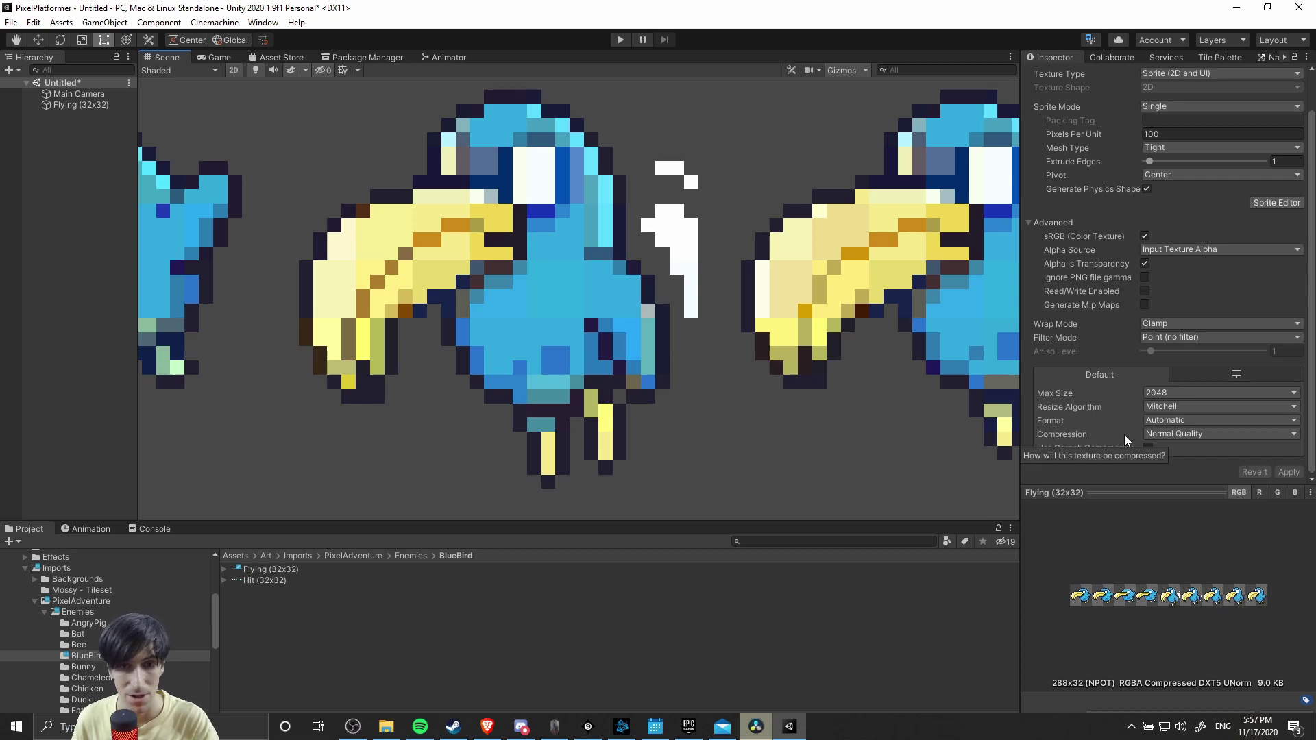
- Set the Flying (32x32) sheet's Compression to None, apply it, and zoom the Scene view back out
{"action": "left_click", "coordinate": [1163, 434]}
{"action": "left_click", "coordinate": [1169, 447]}
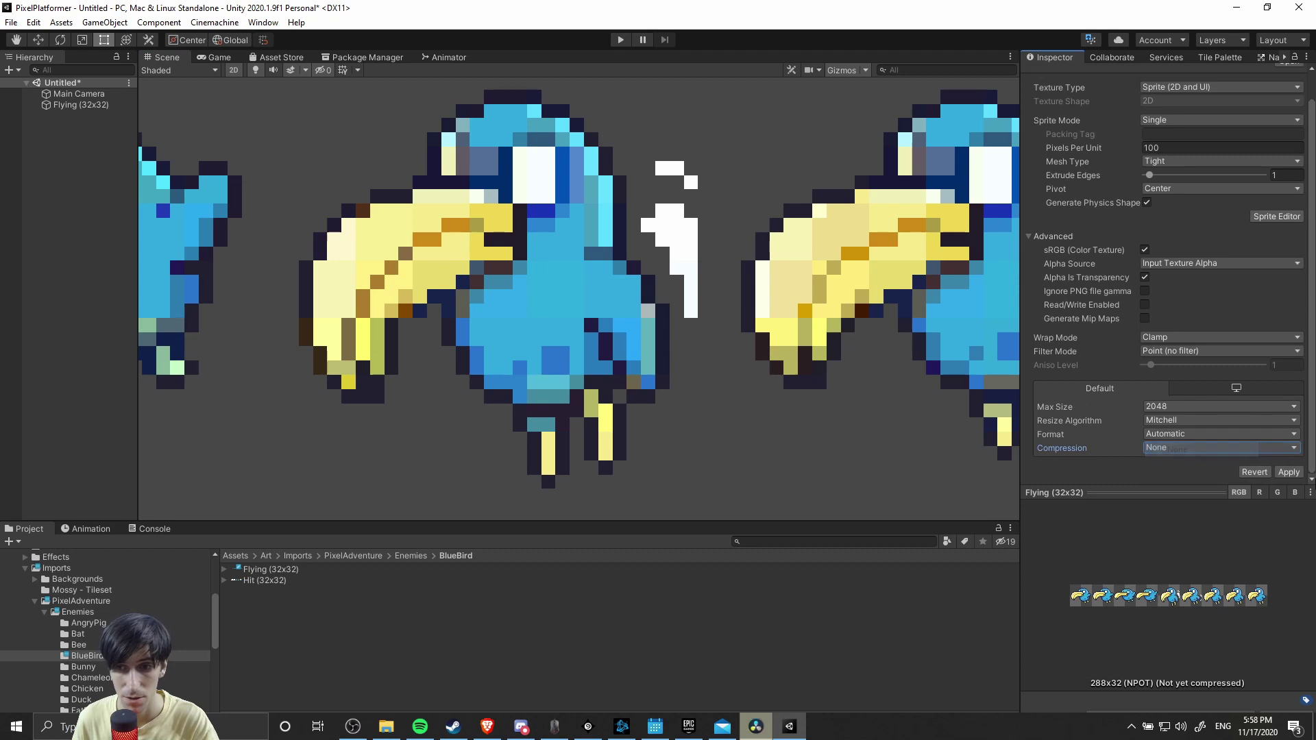
{"action": "left_click", "coordinate": [1291, 473]}
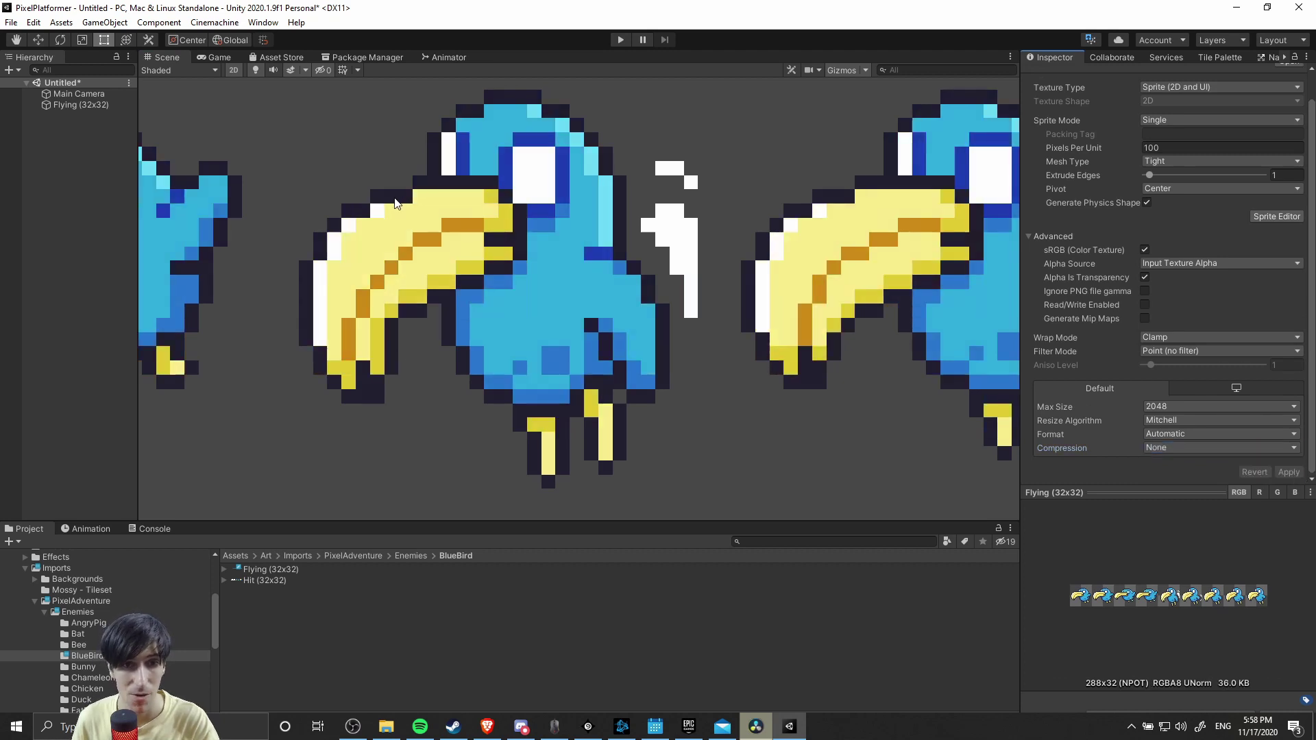
{"action": "scroll", "coordinate": [395, 202], "scroll_direction": "down", "scroll_amount": 1}
{"action": "scroll", "coordinate": [523, 208], "scroll_direction": "down", "scroll_amount": 2}
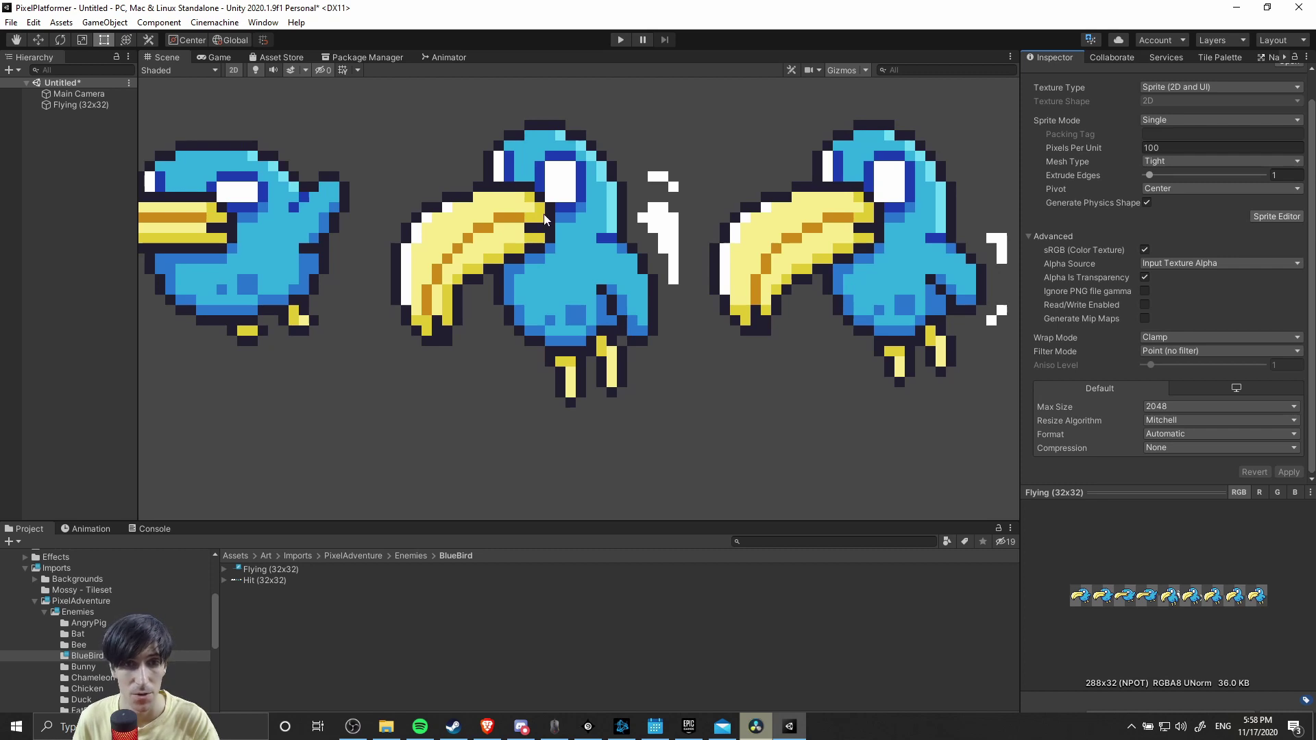
{"action": "scroll", "coordinate": [548, 214], "scroll_direction": "down", "scroll_amount": 1}
{"action": "scroll", "coordinate": [550, 214], "scroll_direction": "down", "scroll_amount": 2}
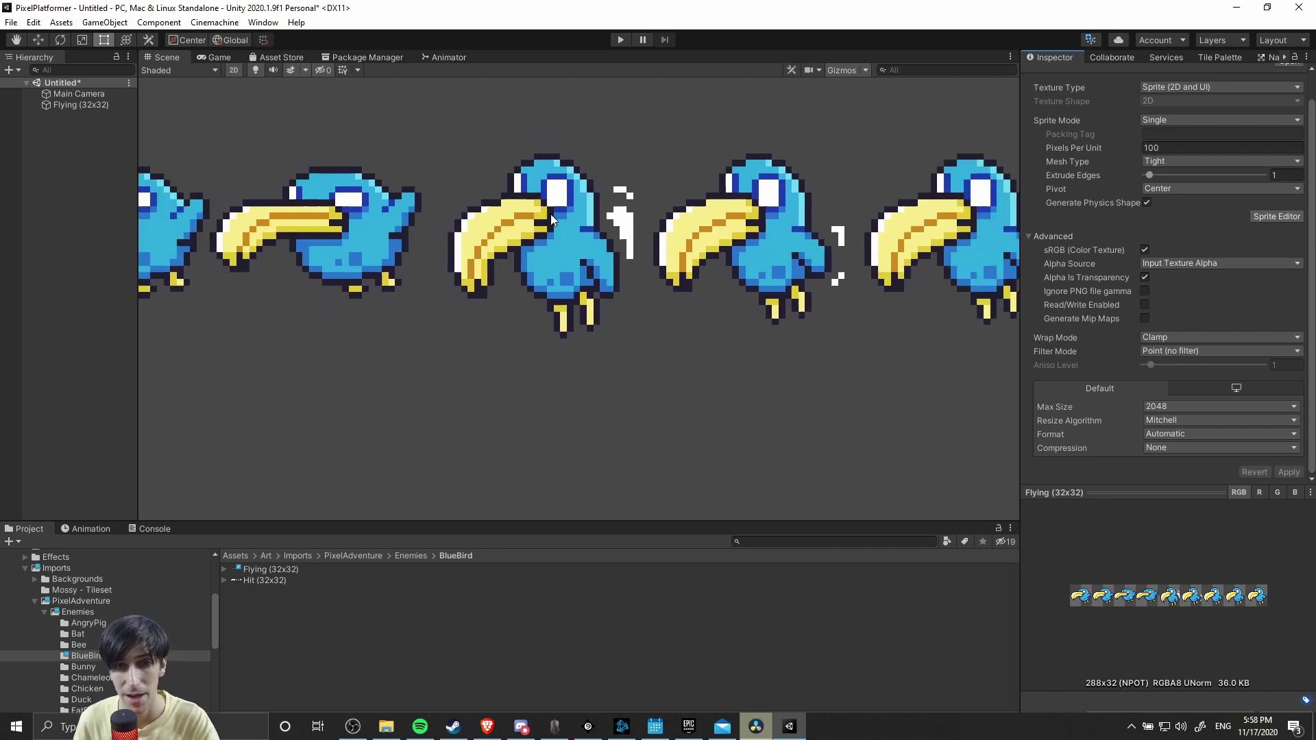
{"action": "scroll", "coordinate": [581, 266], "scroll_direction": "down", "scroll_amount": 2}
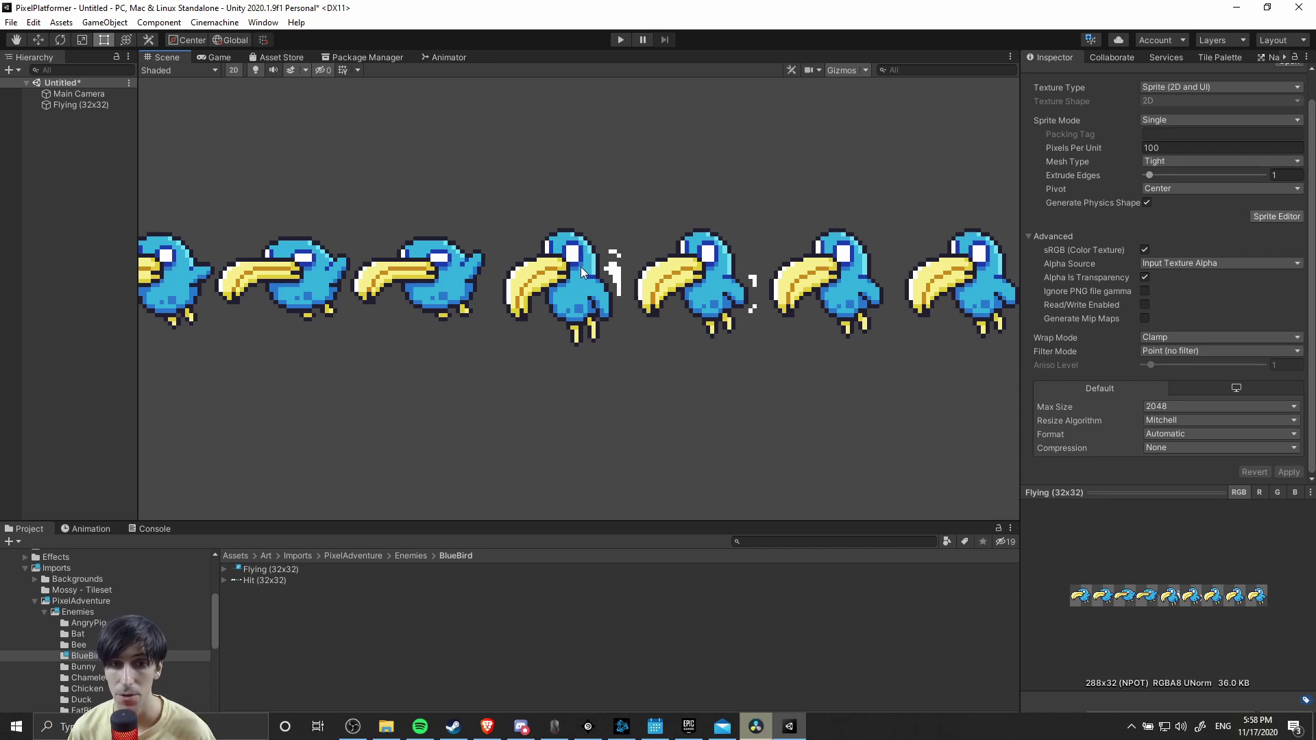
{"action": "scroll", "coordinate": [528, 275], "scroll_direction": "down", "scroll_amount": 1}
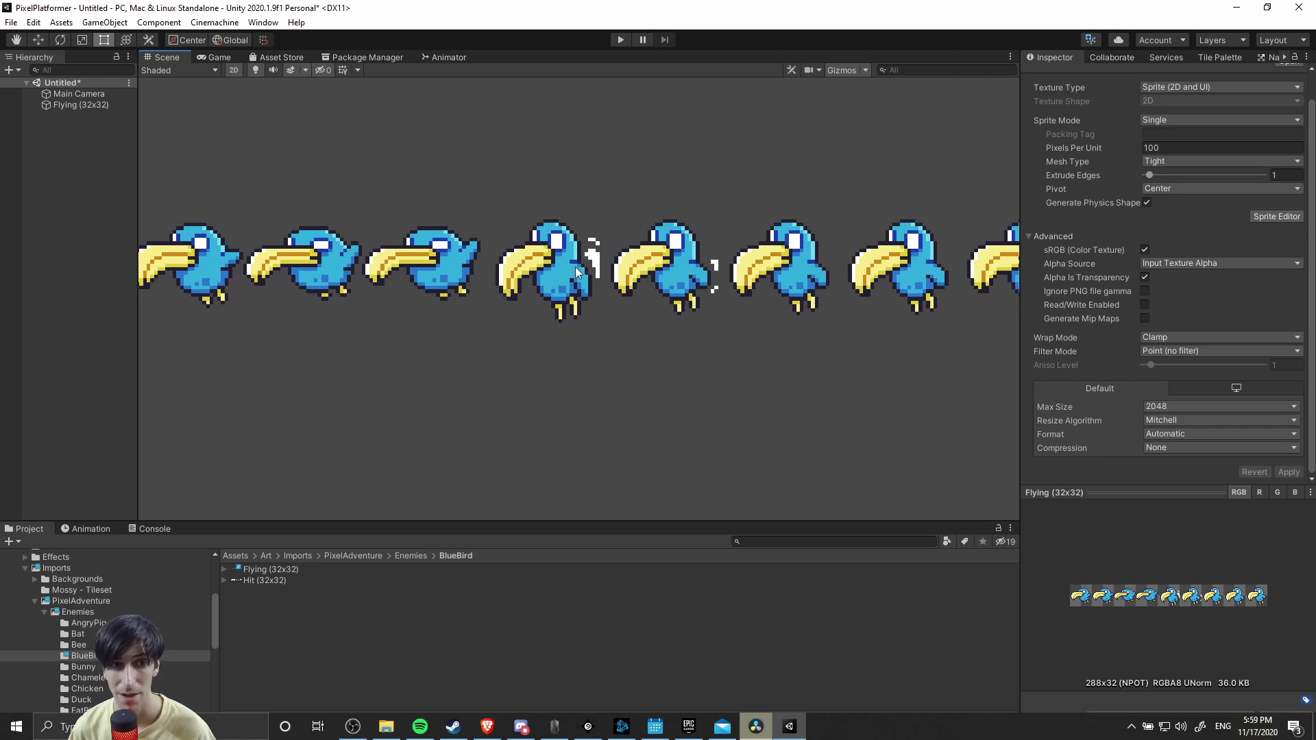
{"action": "scroll", "coordinate": [577, 272], "scroll_direction": "down", "scroll_amount": 1}
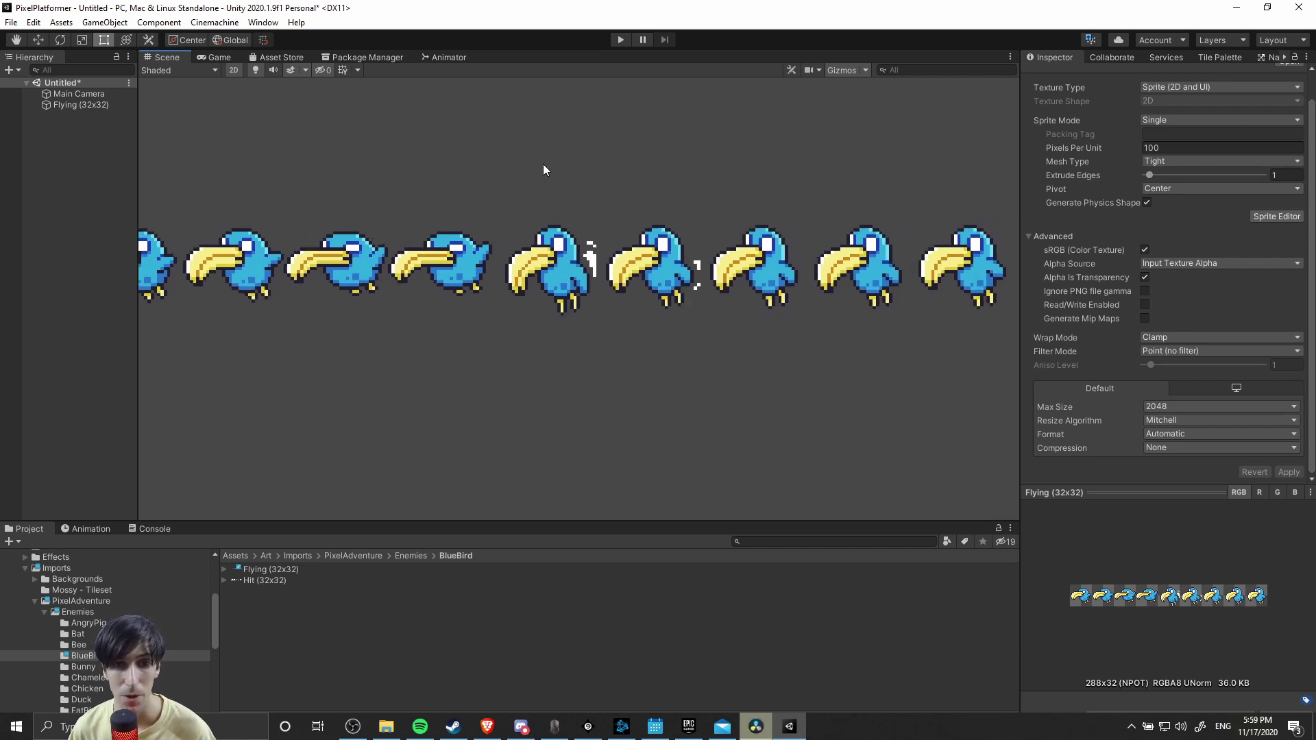
- Turn on the Scene grid and reposition the view around the bird strip
{"action": "left_click", "coordinate": [342, 69]}
{"action": "scroll", "coordinate": [618, 252], "scroll_direction": "down", "scroll_amount": 1}
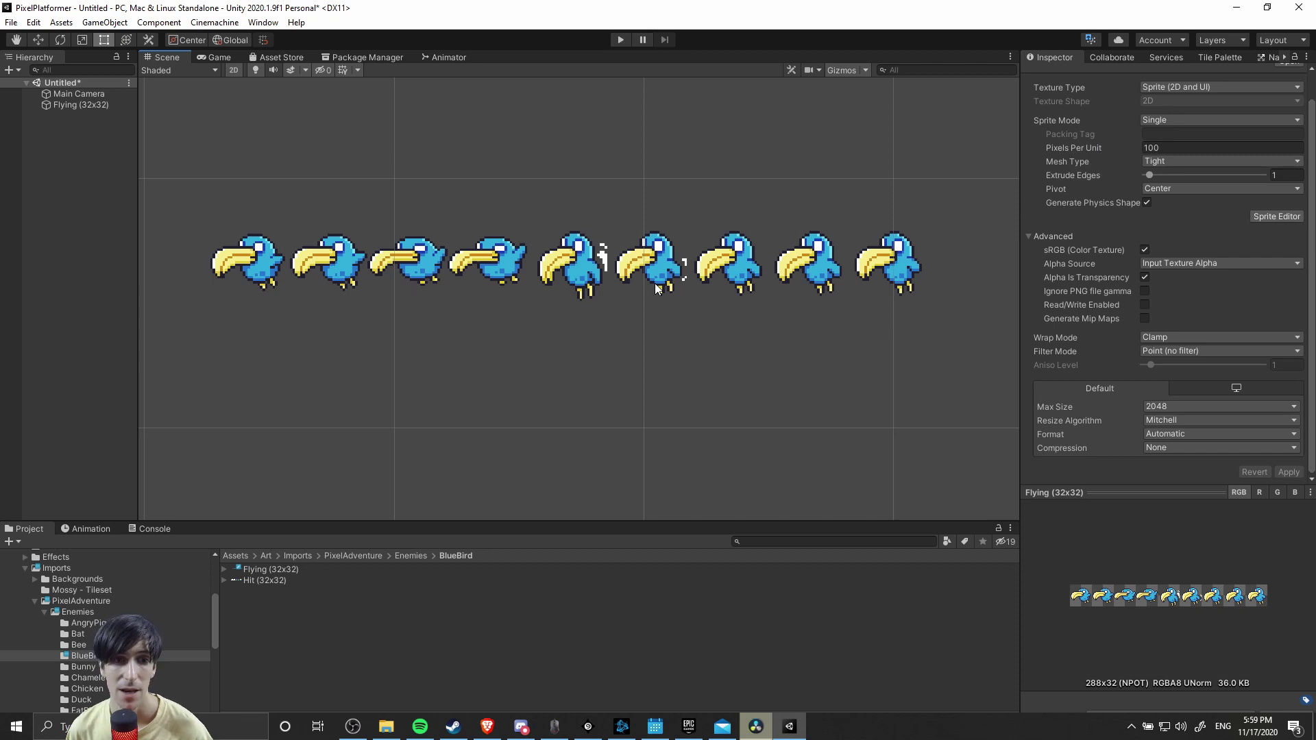
{"action": "scroll", "coordinate": [390, 282], "scroll_direction": "down", "scroll_amount": 2}
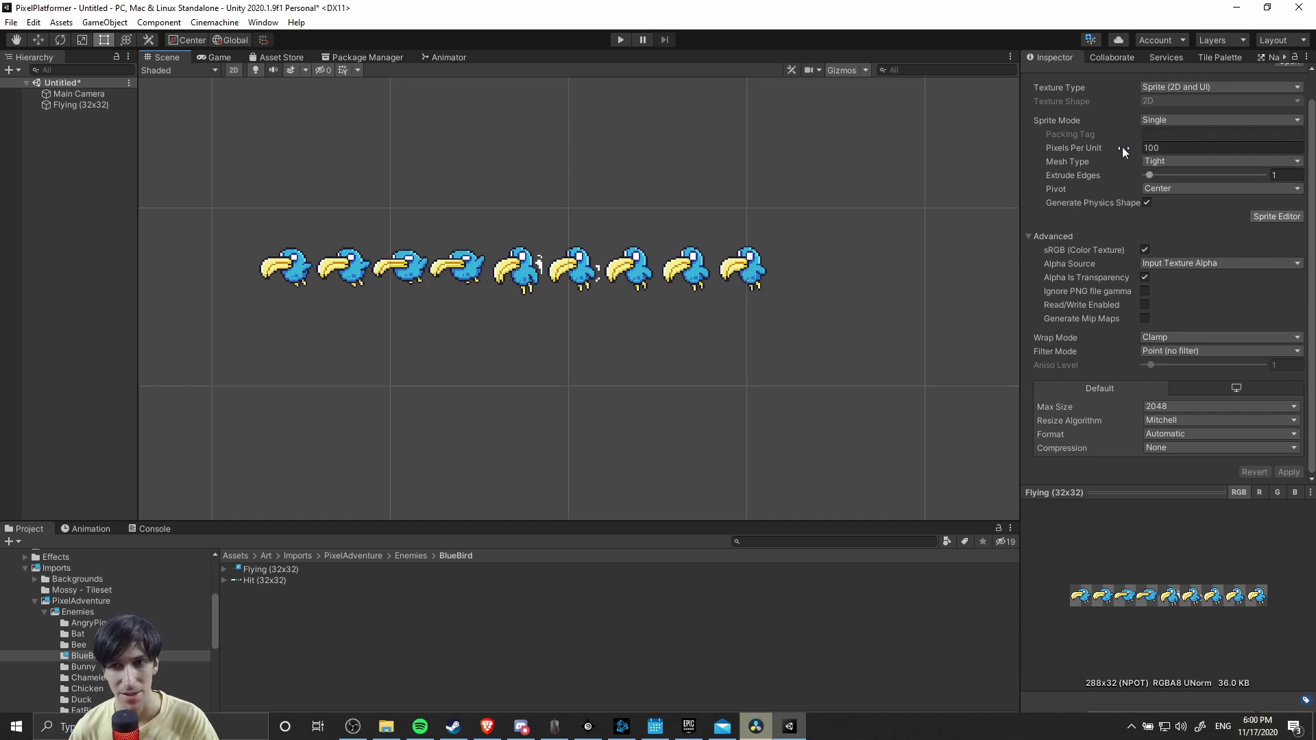
{"action": "scroll", "coordinate": [378, 248], "scroll_direction": "up", "scroll_amount": 2}
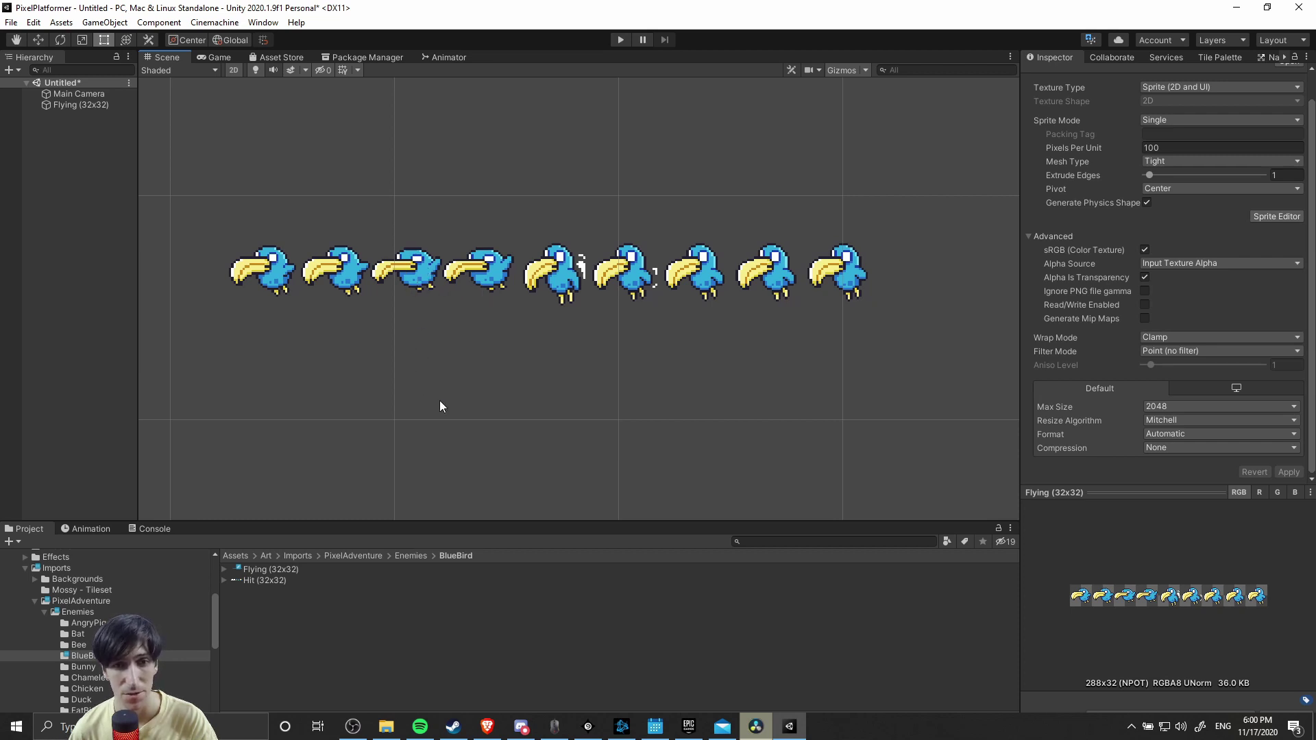
{"action": "middle_click_drag", "start_coordinate": [441, 403], "coordinate": [486, 438]}
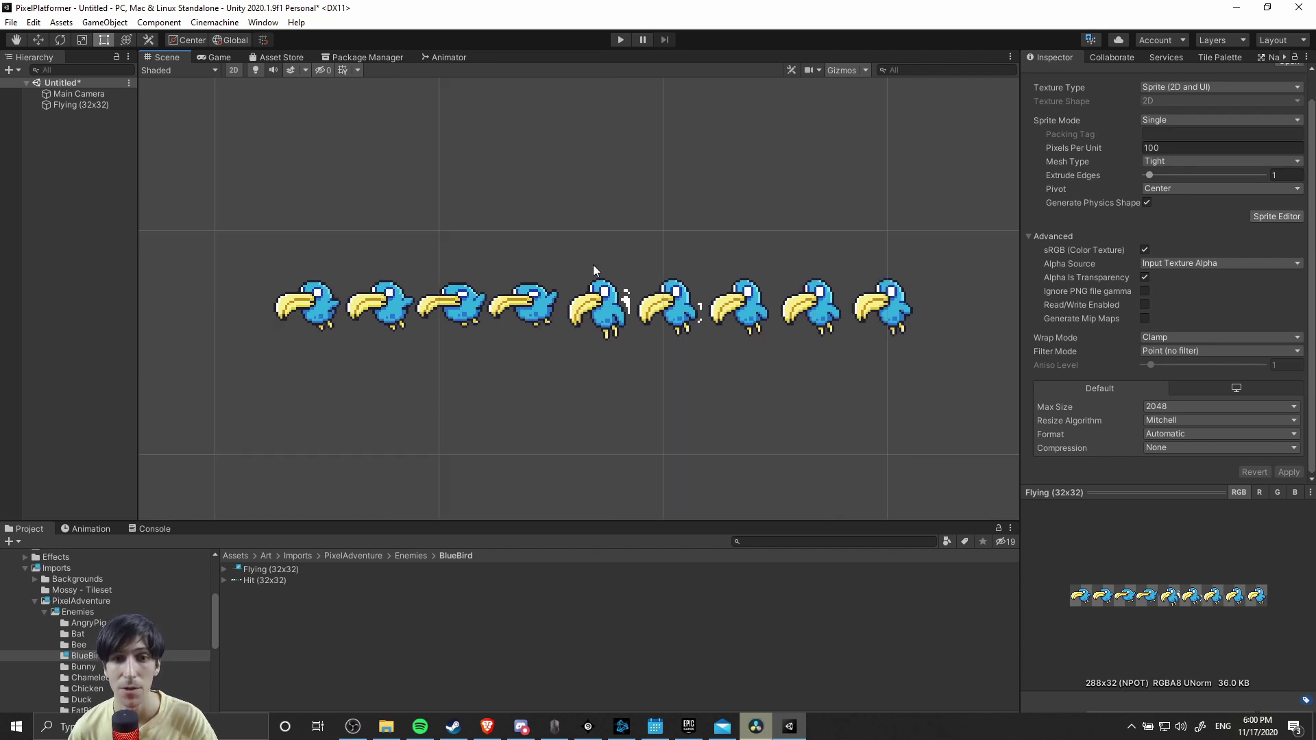
- Set the Flying (32x32) texture's Pixels Per Unit to 16 and apply it
{"action": "left_click", "coordinate": [1165, 149]}
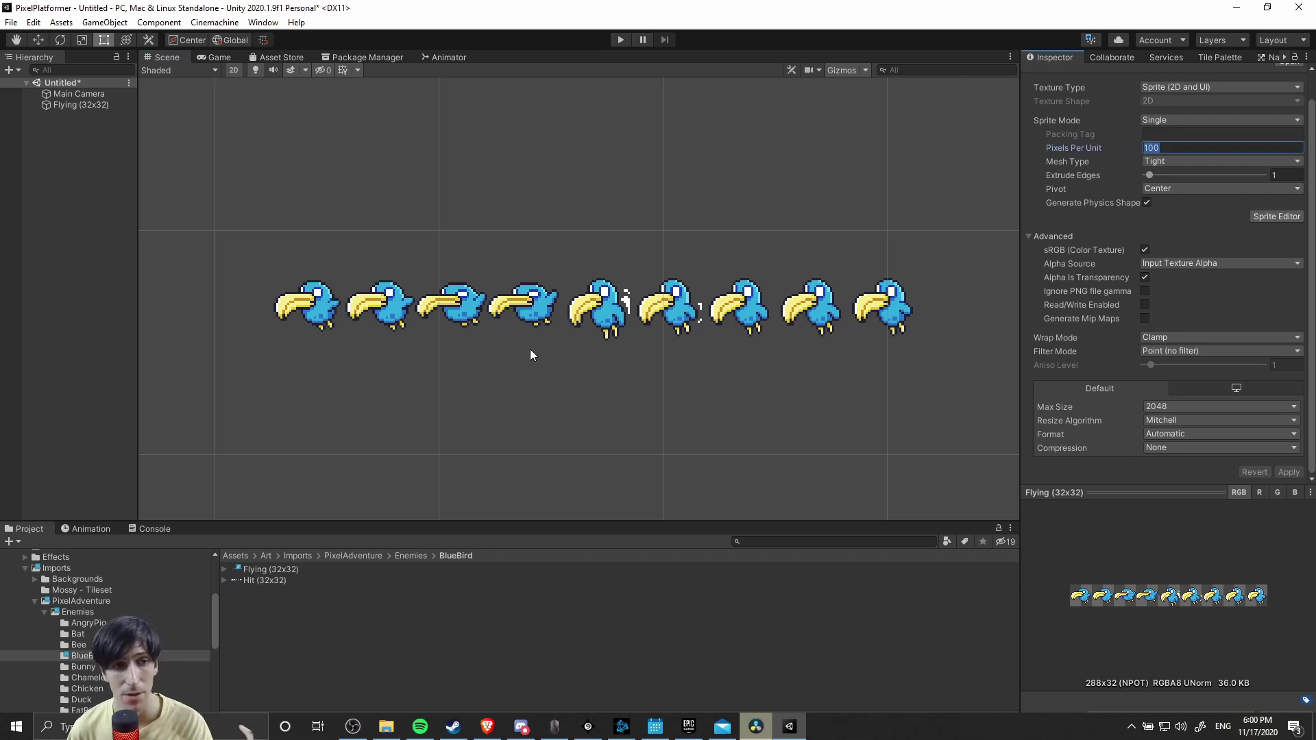
{"action": "type", "text": "16"}
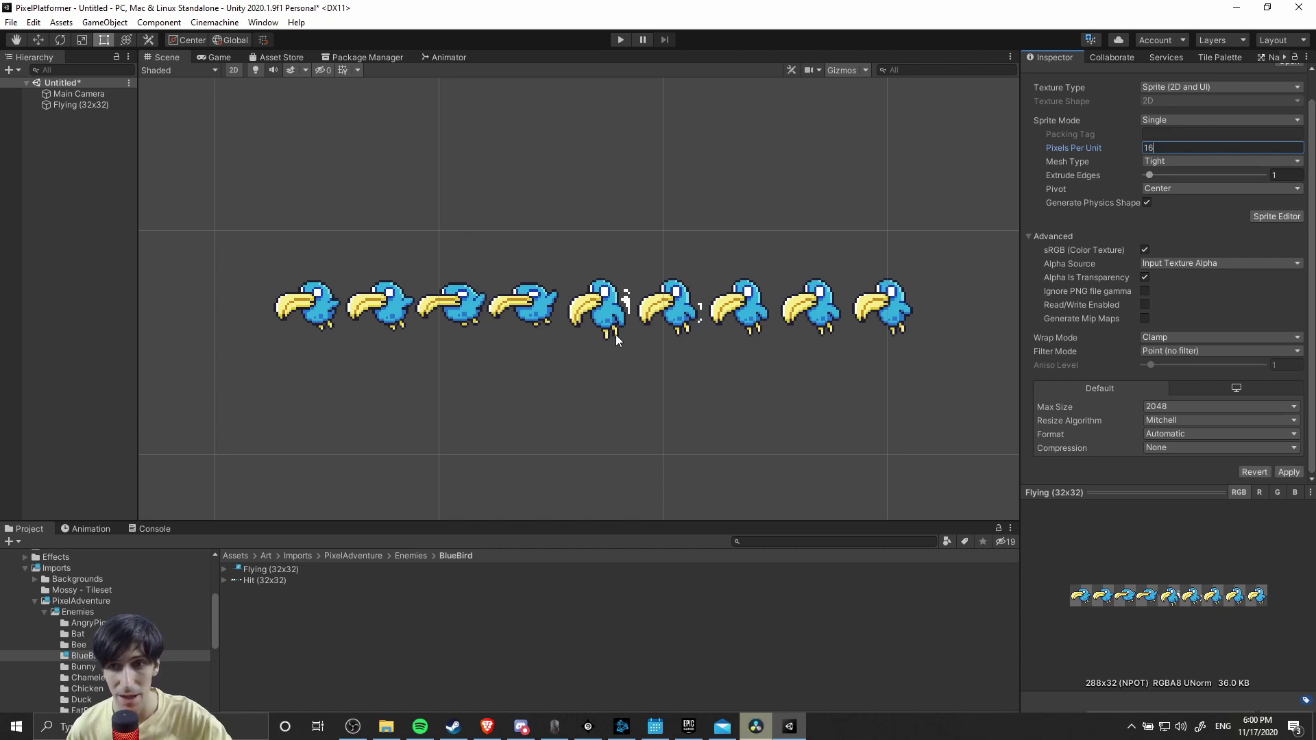
{"action": "left_click", "coordinate": [1288, 472]}
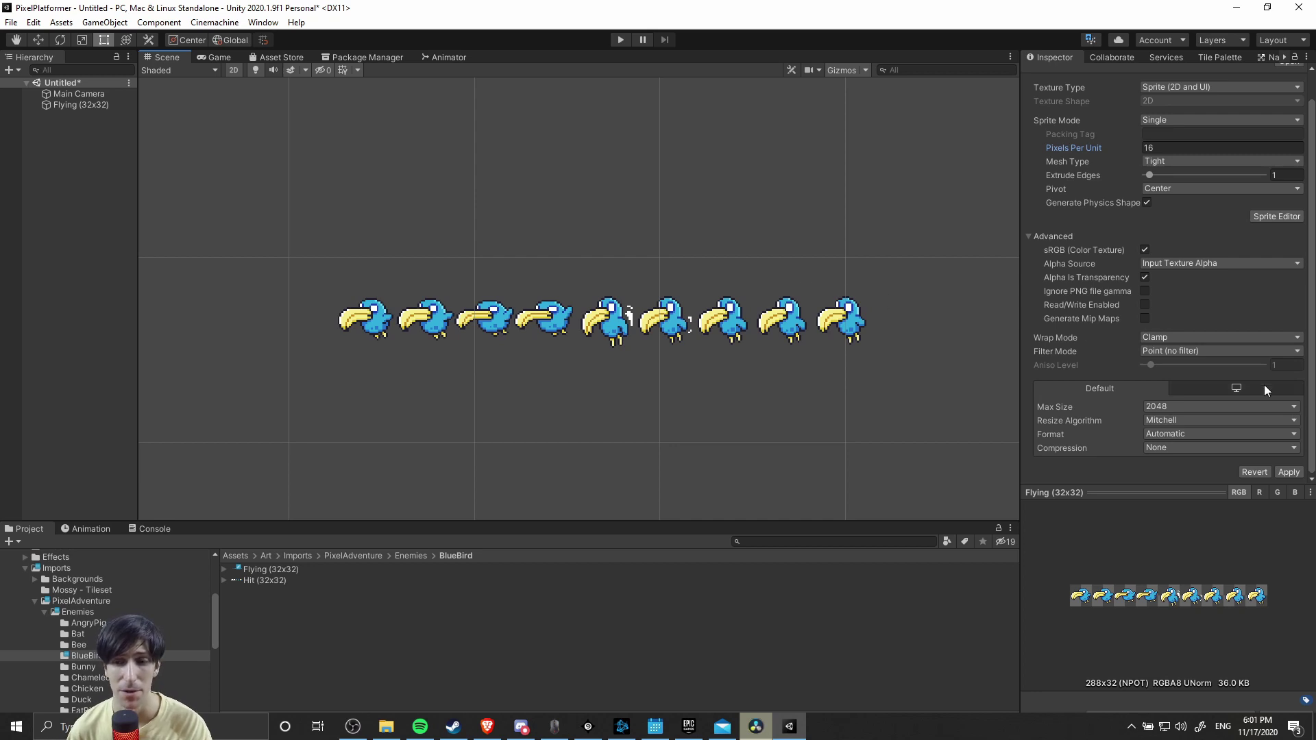
{"action": "left_click", "coordinate": [1289, 472]}
- Zoom and pan the Scene view until the whole bird strip is visible
{"action": "scroll", "coordinate": [634, 396], "scroll_direction": "up", "scroll_amount": 6}
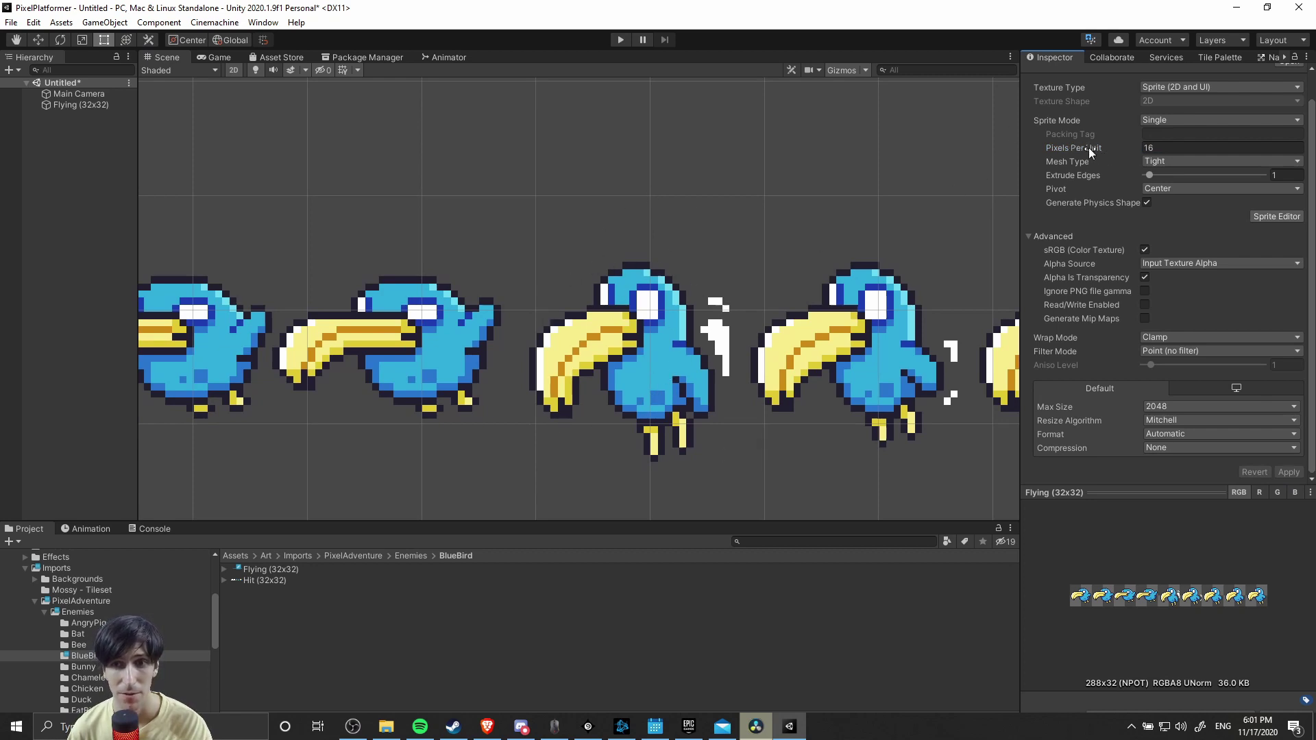
{"action": "scroll", "coordinate": [689, 316], "scroll_direction": "down", "scroll_amount": 3}
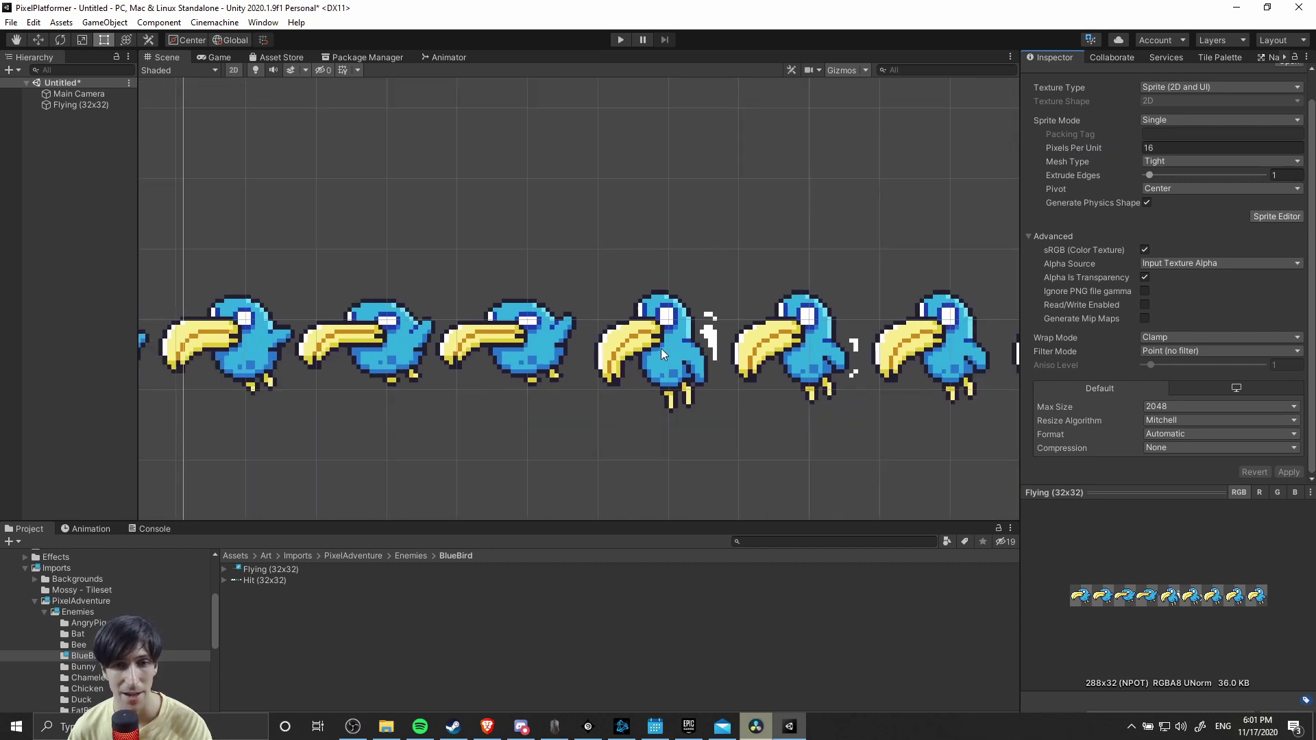
{"action": "scroll", "coordinate": [599, 360], "scroll_direction": "up", "scroll_amount": 2}
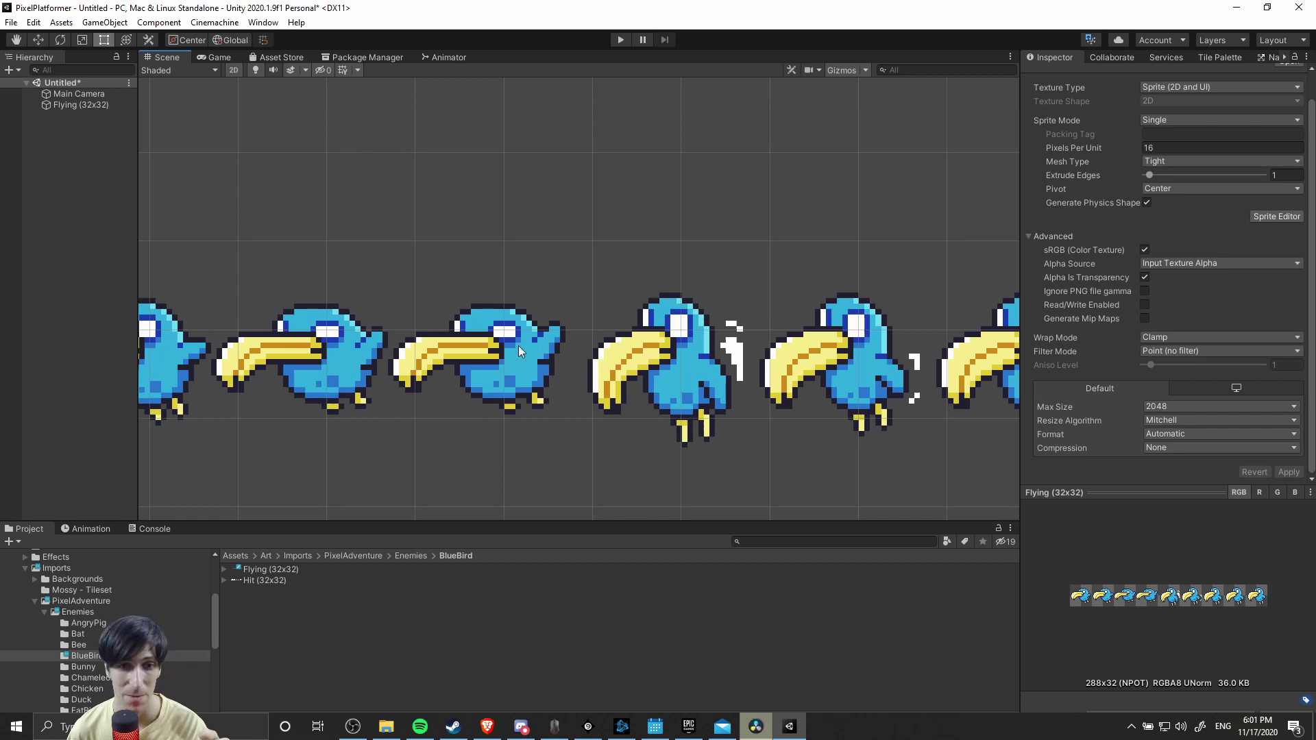
{"action": "scroll", "coordinate": [735, 414], "scroll_direction": "up", "scroll_amount": 1}
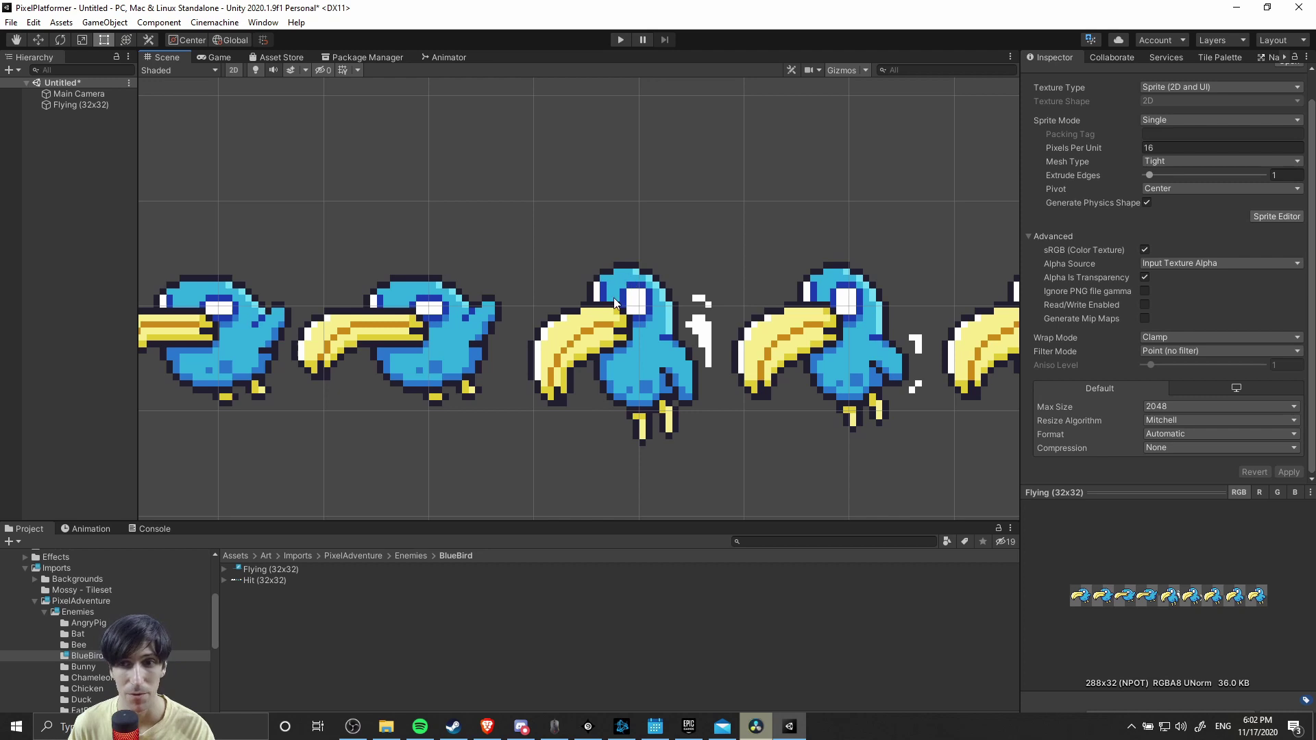
{"action": "scroll", "coordinate": [755, 269], "scroll_direction": "down", "scroll_amount": 2}
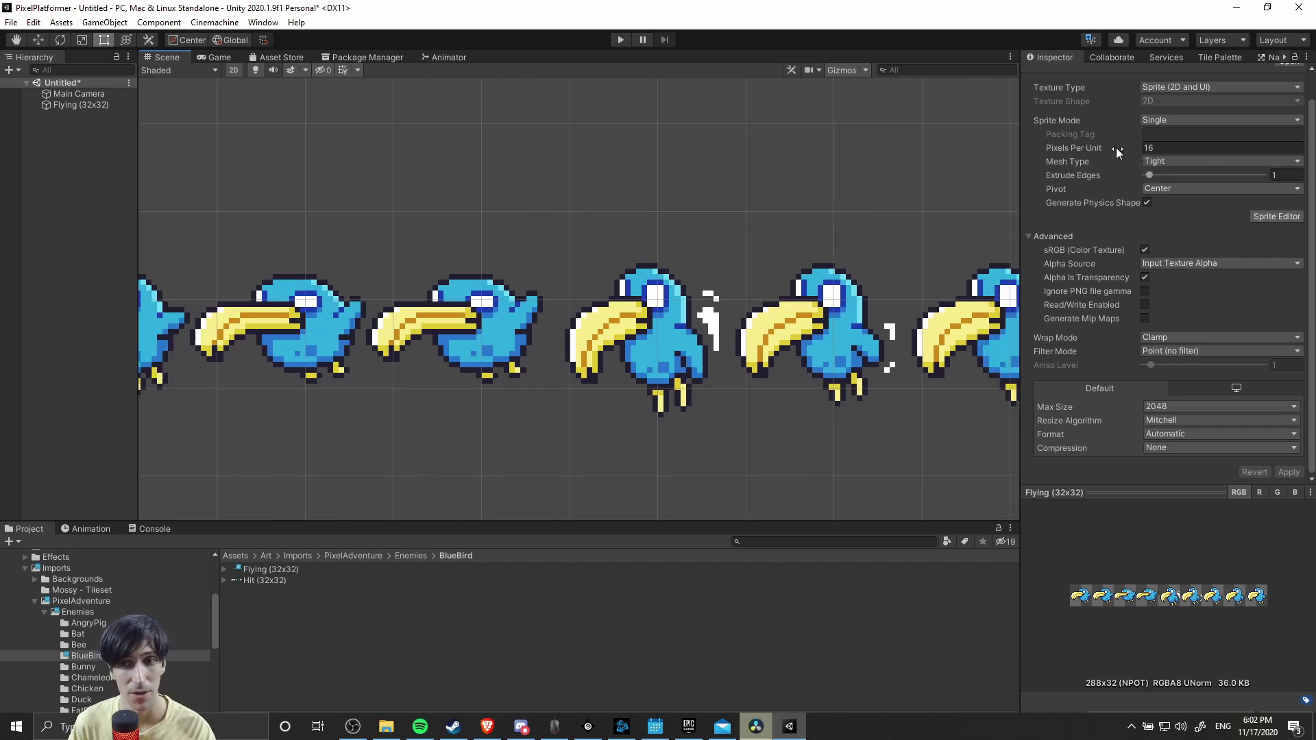
{"action": "middle_click_drag", "start_coordinate": [865, 253], "coordinate": [838, 253]}
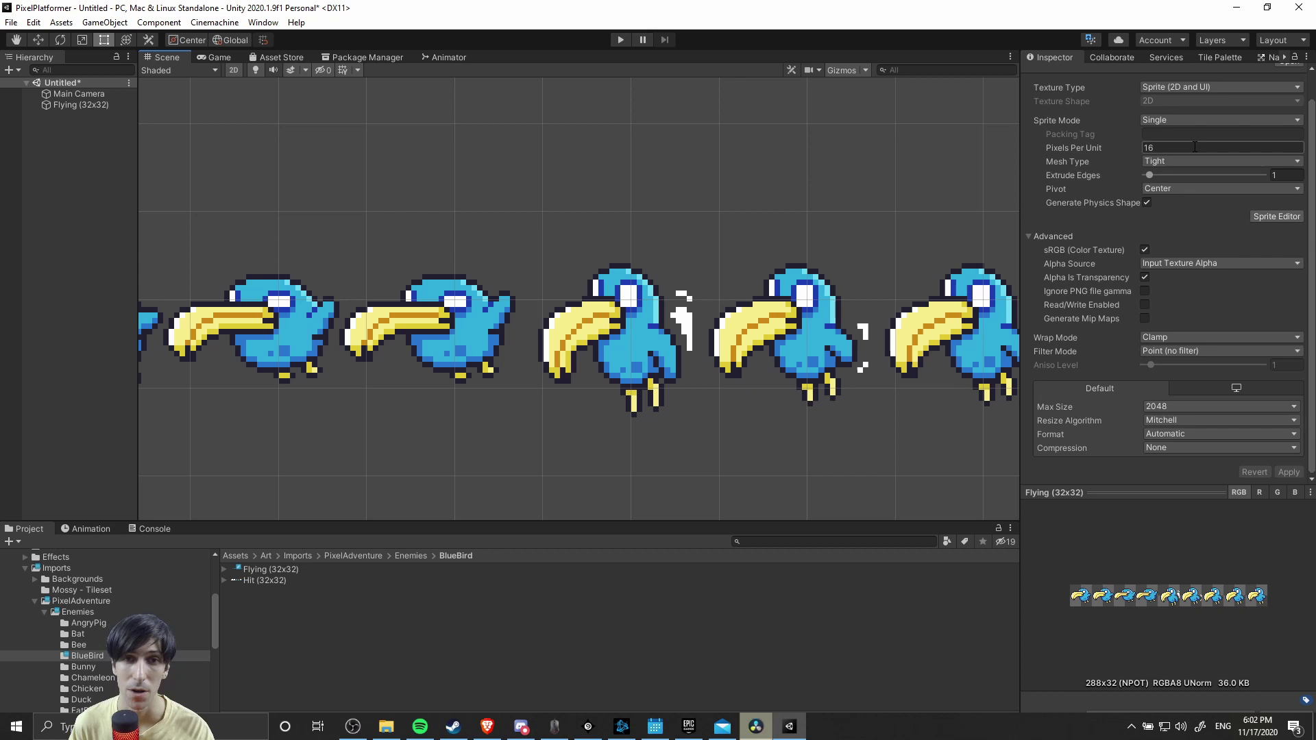
{"action": "scroll", "coordinate": [689, 240], "scroll_direction": "down", "scroll_amount": 4}
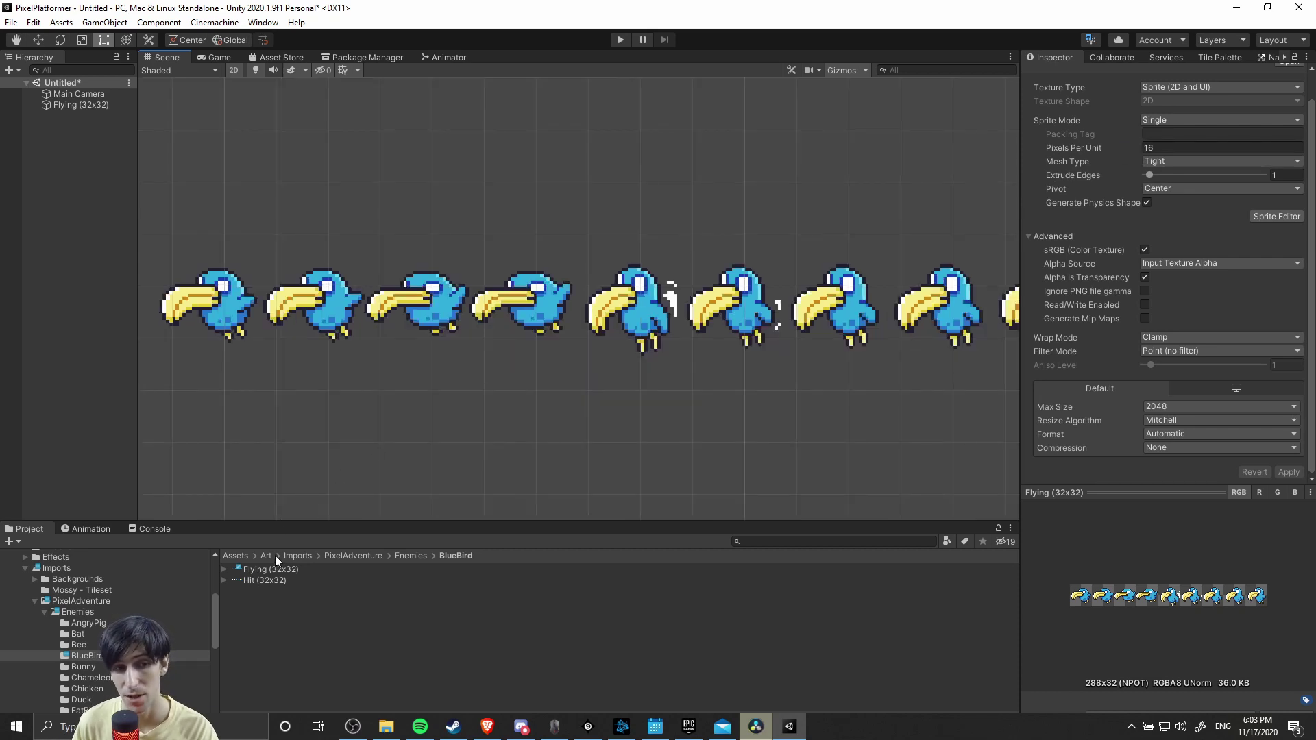
- Pan the Scene view and select the bird sprite object
{"action": "middle_click_drag", "start_coordinate": [325, 309], "coordinate": [263, 309]}
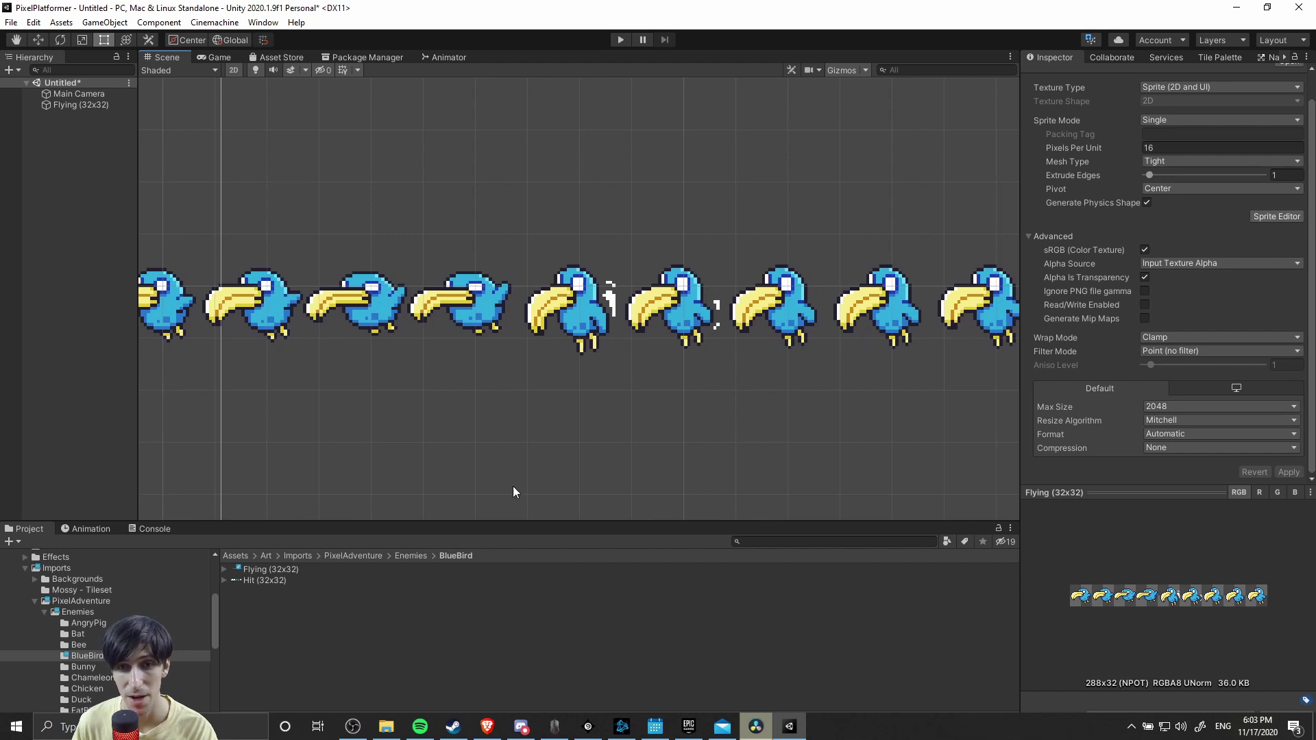
{"action": "mouse_move", "coordinate": [665, 336]}
{"action": "middle_mouse_down"}
{"action": "mouse_move", "coordinate": [698, 300]}
{"action": "mouse_move", "coordinate": [673, 323]}
{"action": "middle_mouse_up"}
{"action": "scroll", "coordinate": [698, 300], "scroll_direction": "down", "scroll_amount": 1}
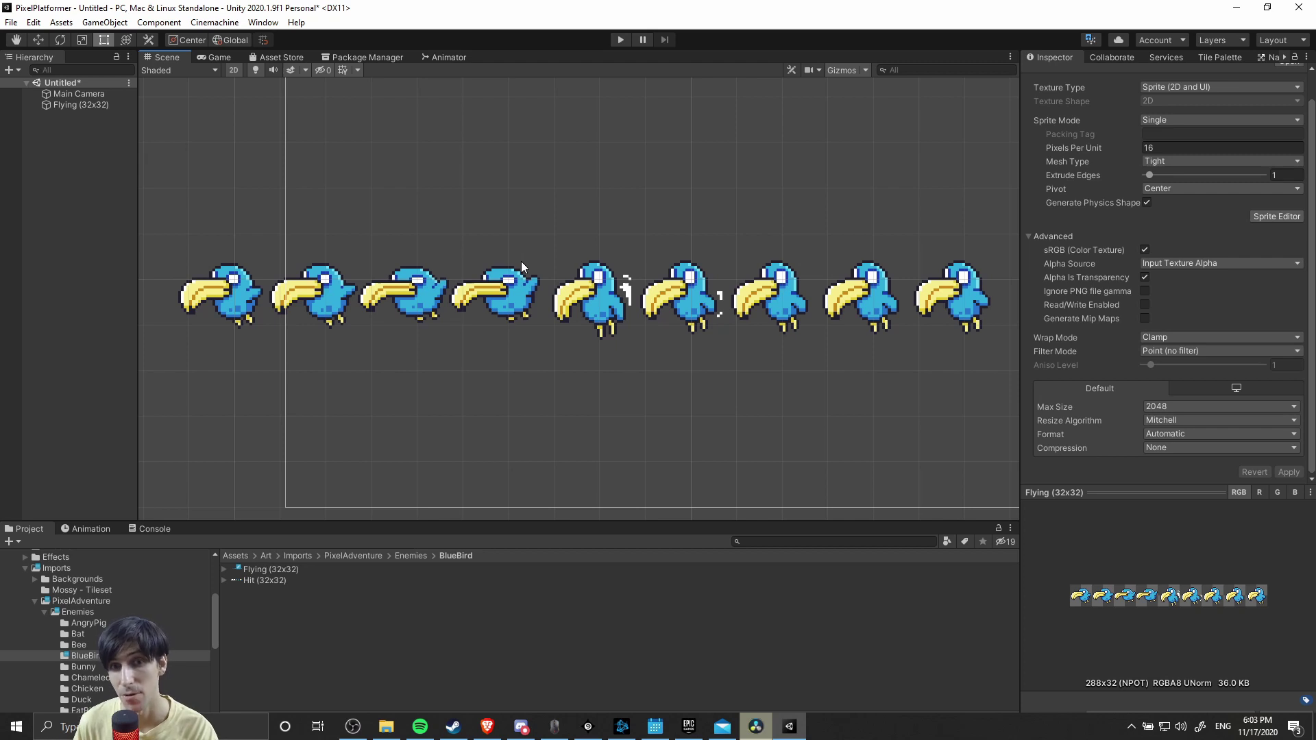
{"action": "left_click", "coordinate": [517, 302]}
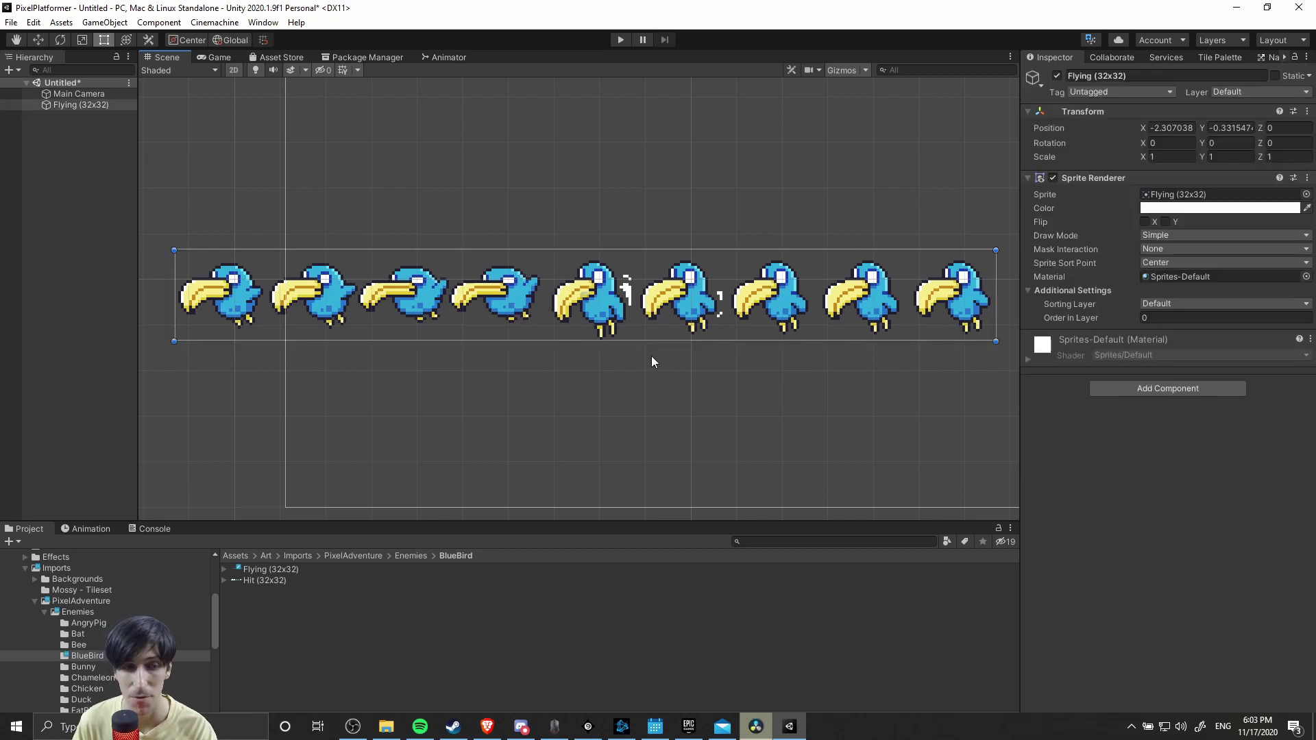
- Set the Flying (32x32) sheet's Sprite Mode to Multiple and open it in the Sprite Editor
{"action": "left_click", "coordinate": [263, 569]}
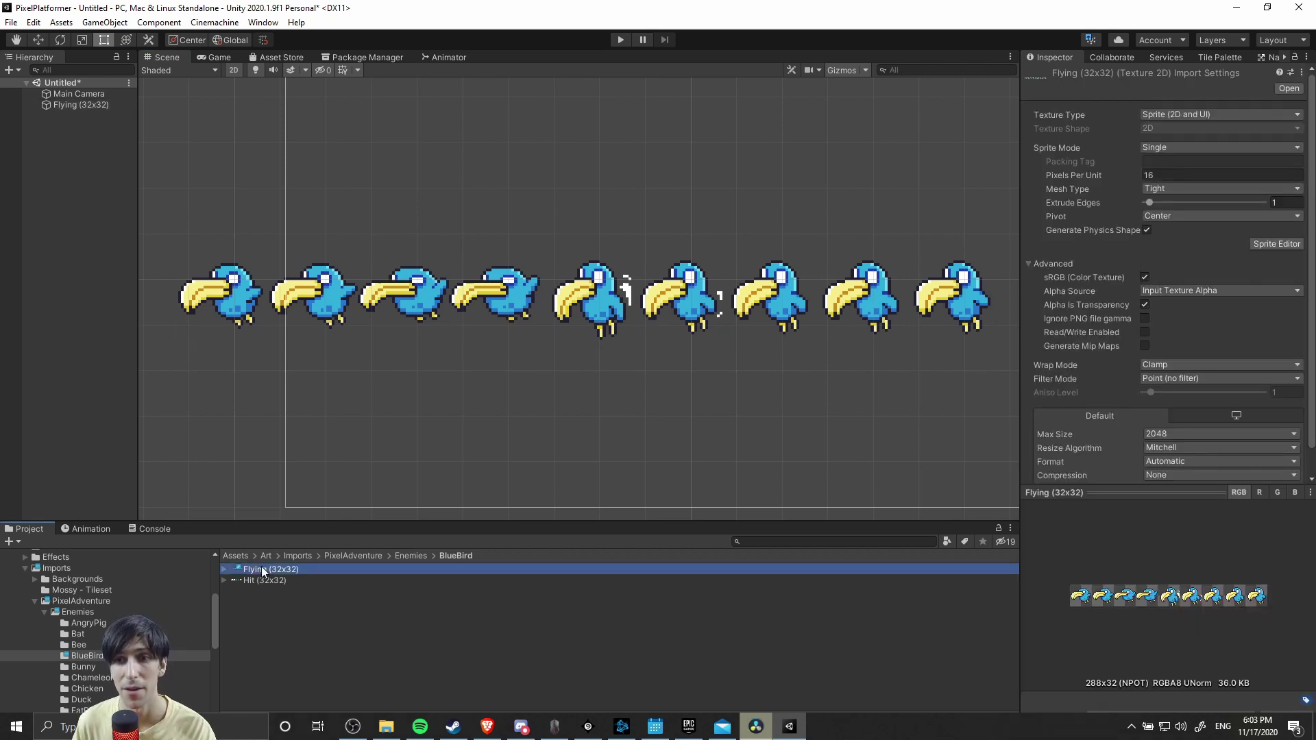
{"action": "left_click", "coordinate": [1170, 146]}
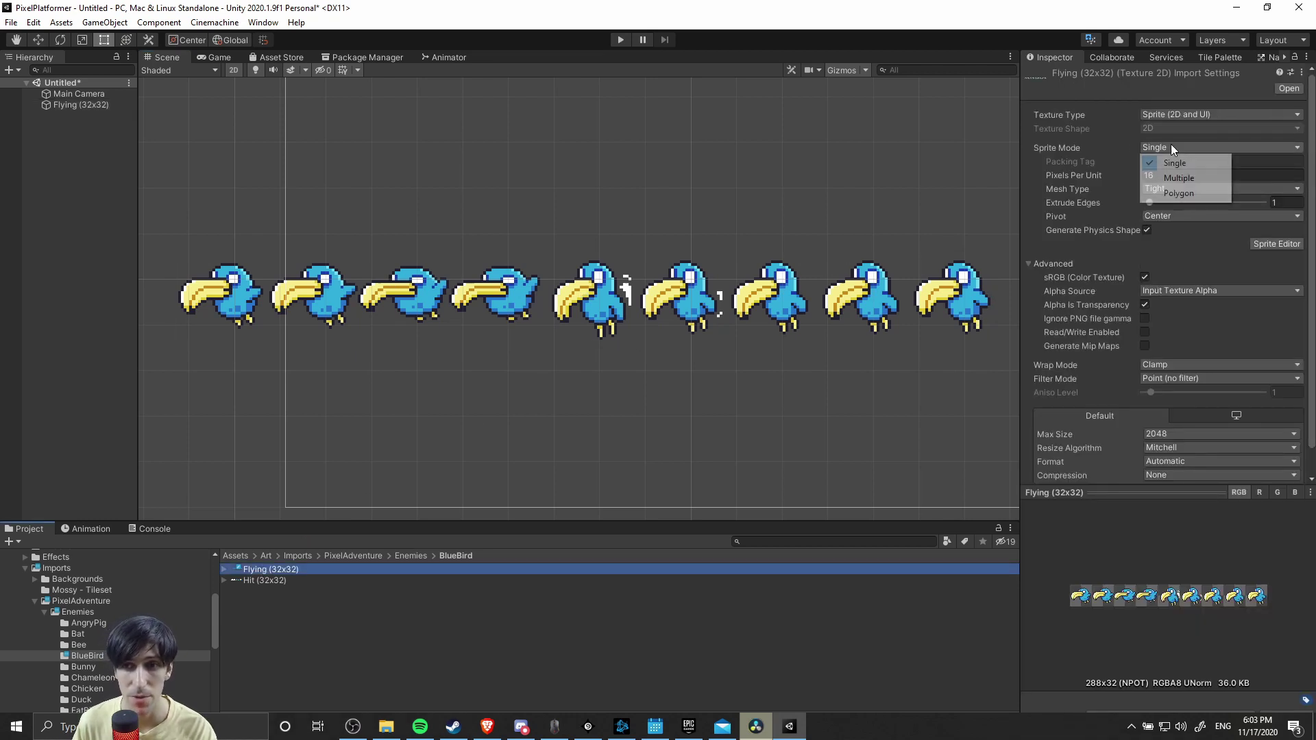
{"action": "left_click", "coordinate": [1190, 175]}
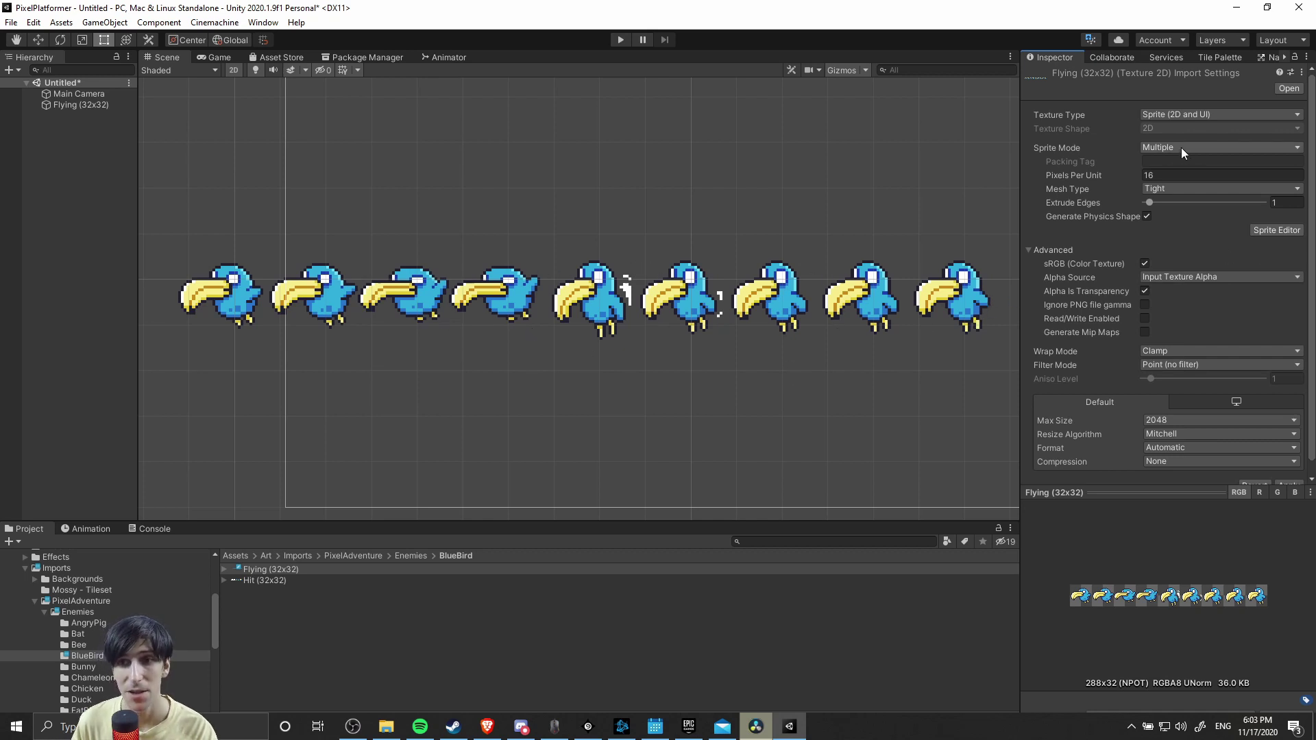
{"action": "left_click", "coordinate": [1276, 230]}
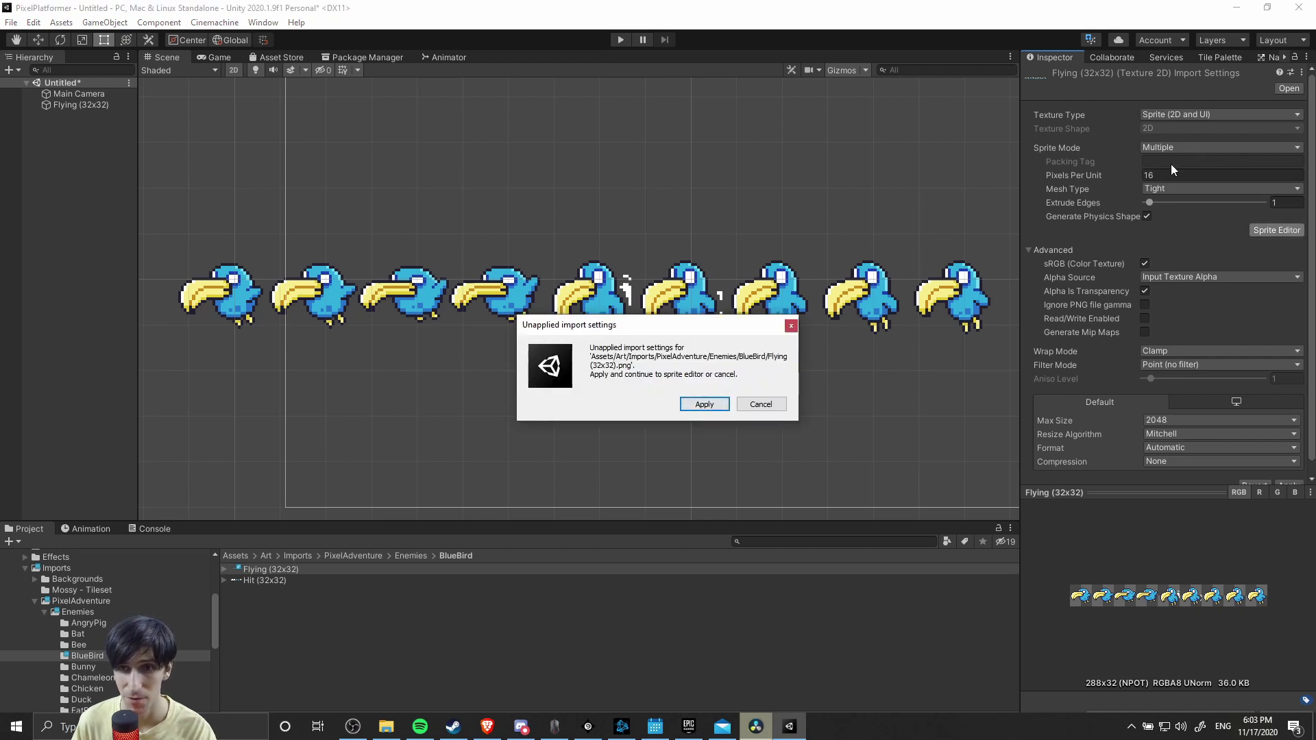
- Apply the pending import settings and choose Grid By Cell Size slicing in the Sprite Editor
{"action": "left_click", "coordinate": [704, 404]}
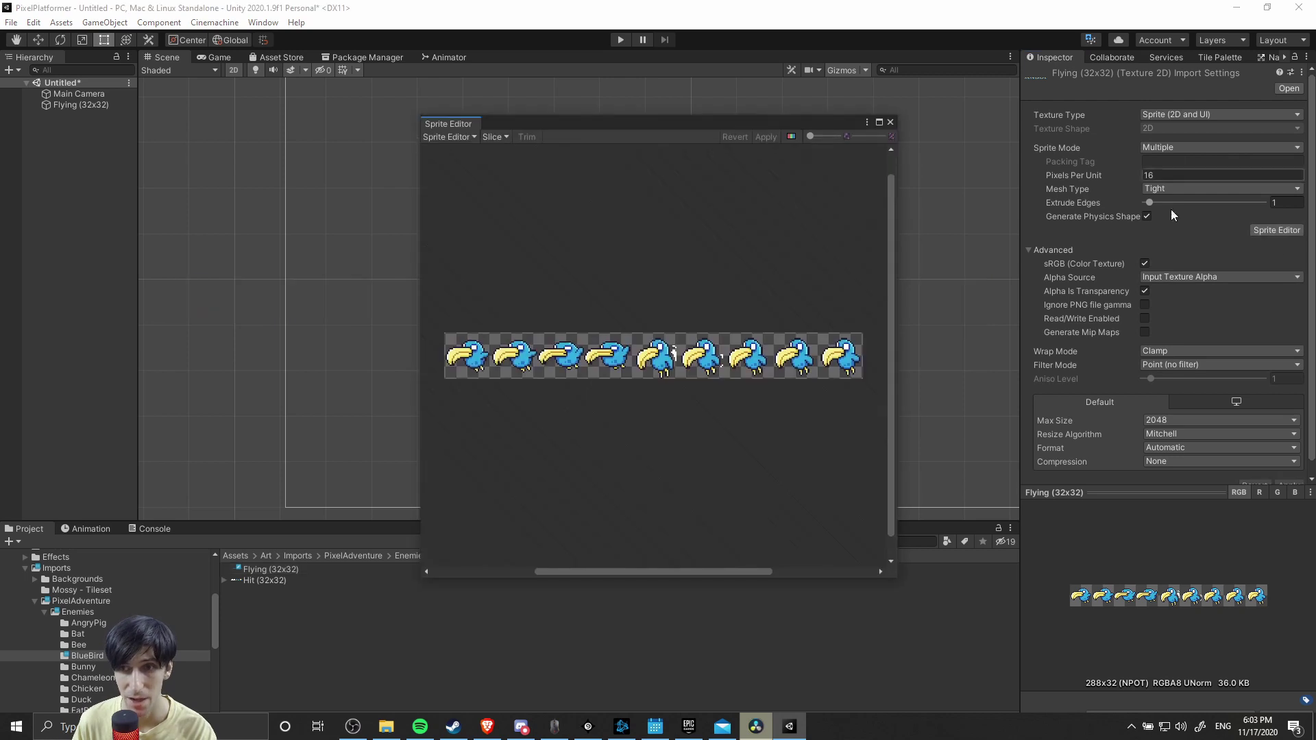
{"action": "left_click_drag", "start_coordinate": [774, 118], "coordinate": [774, 134]}
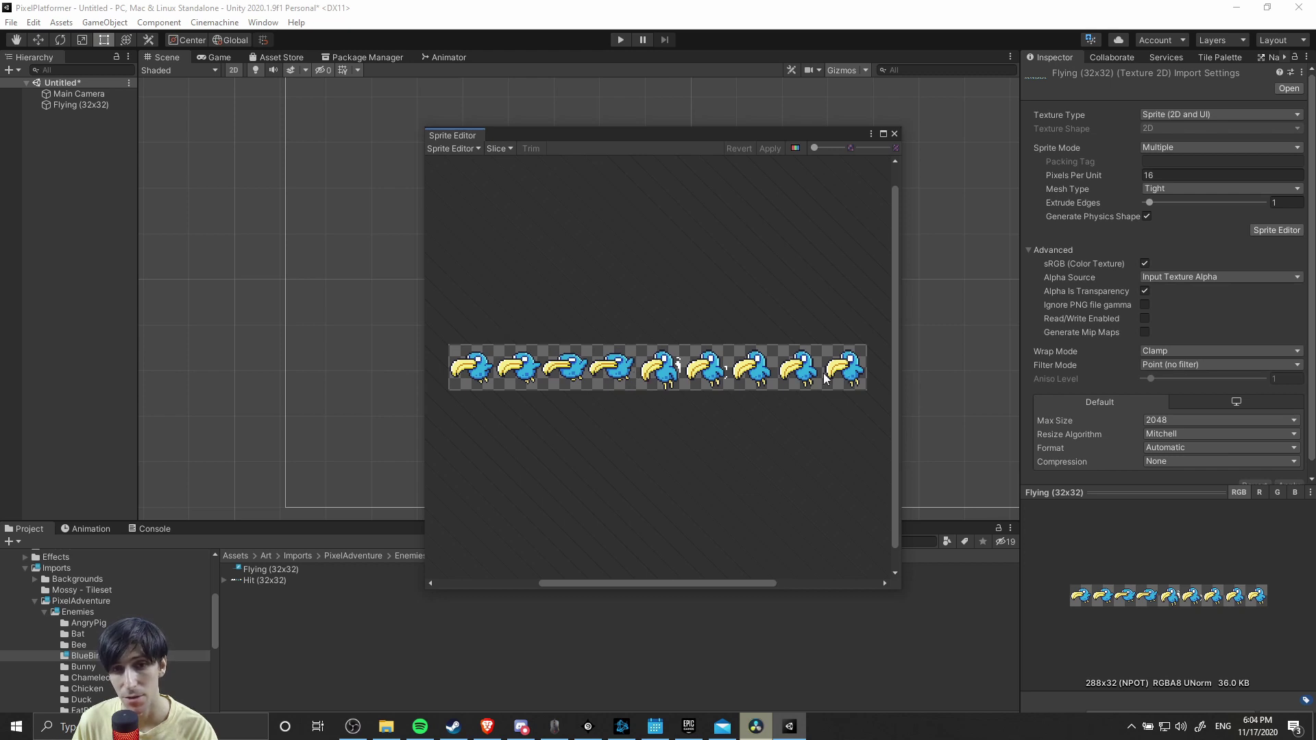
{"action": "left_click", "coordinate": [510, 150]}
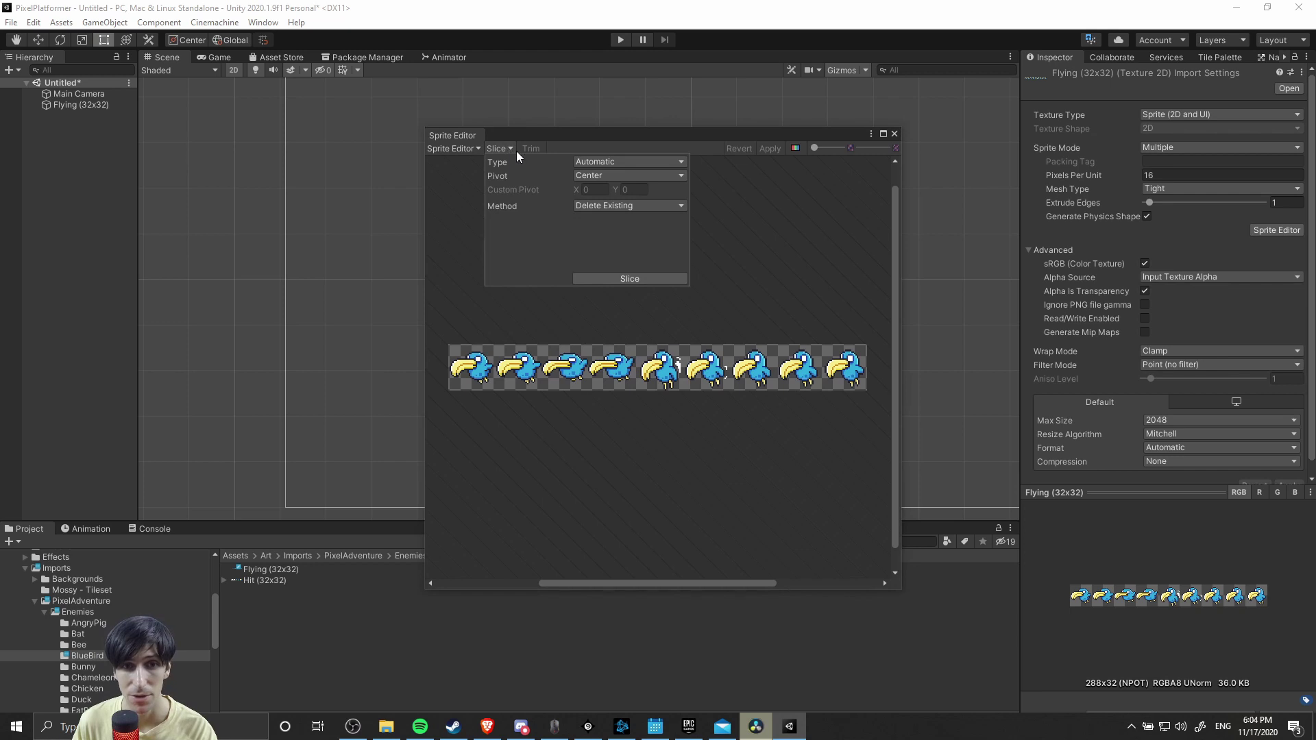
{"action": "left_click", "coordinate": [598, 161]}
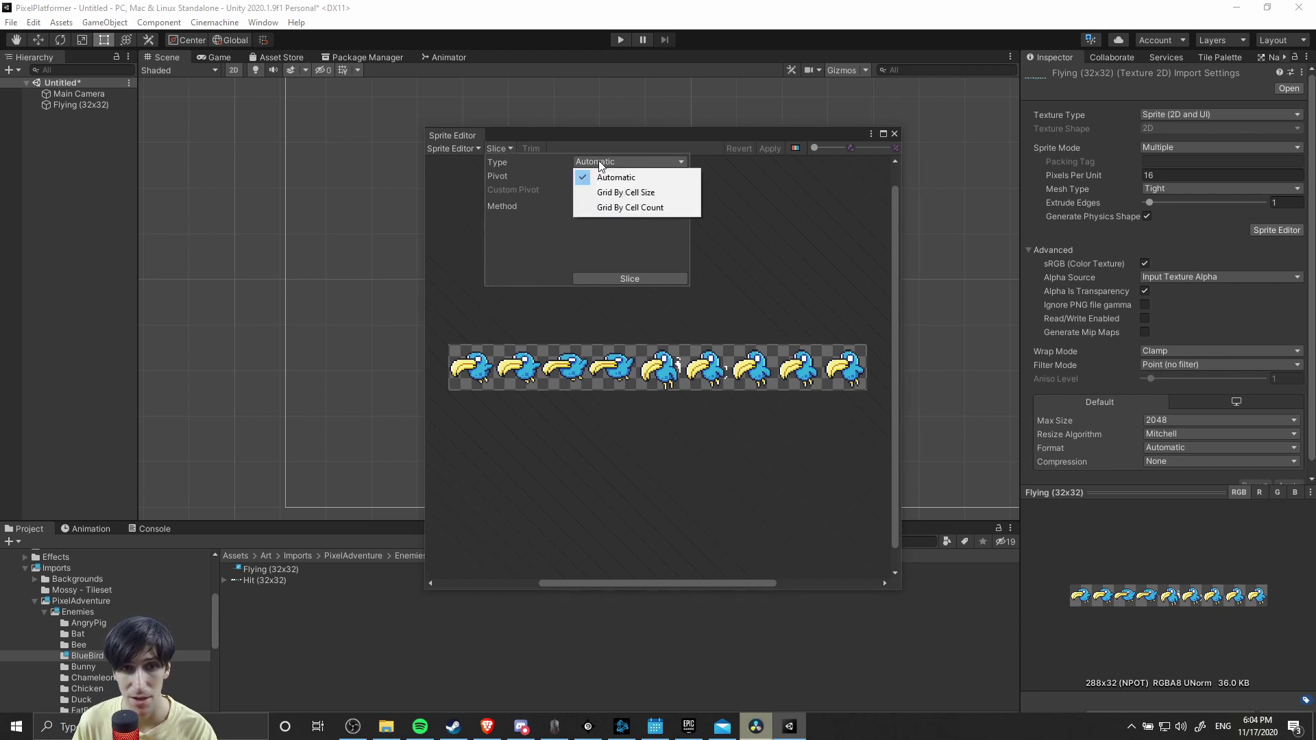
{"action": "left_click", "coordinate": [627, 193]}
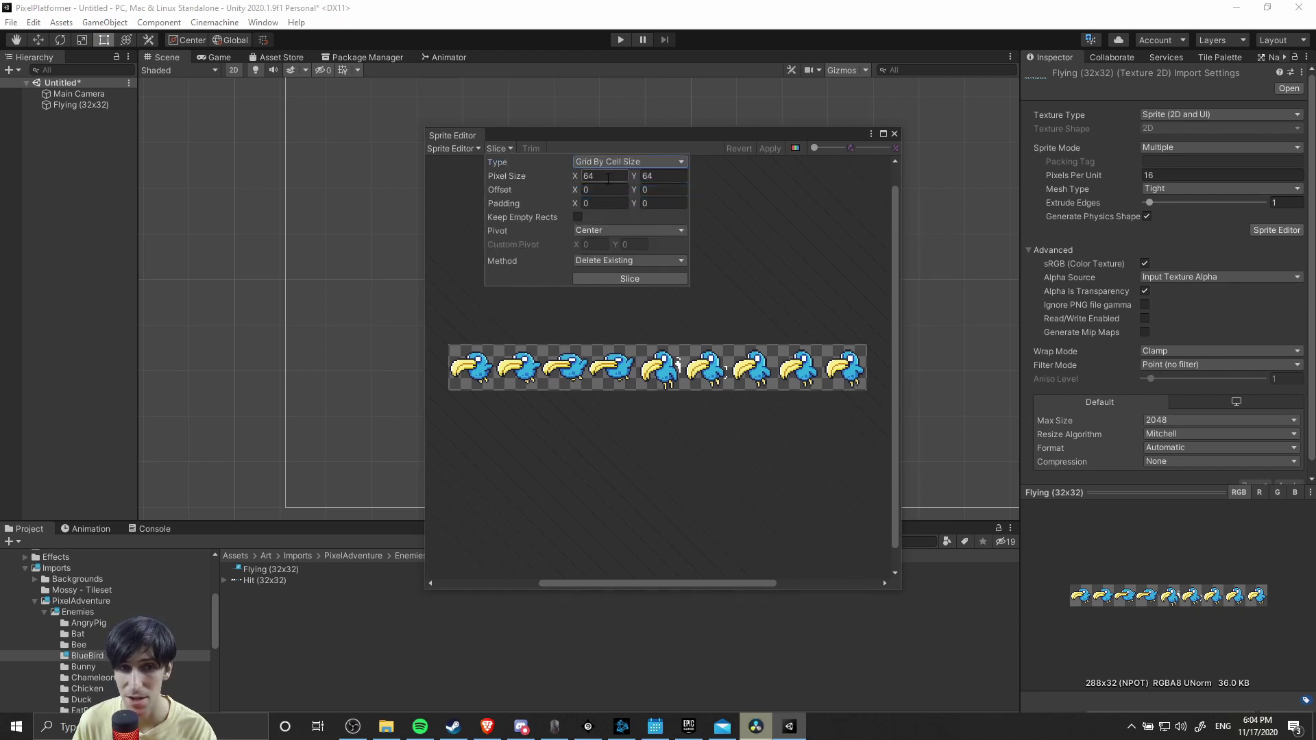
- Slice the sheet into 32×32 pixel cells
{"action": "left_click", "coordinate": [607, 177]}
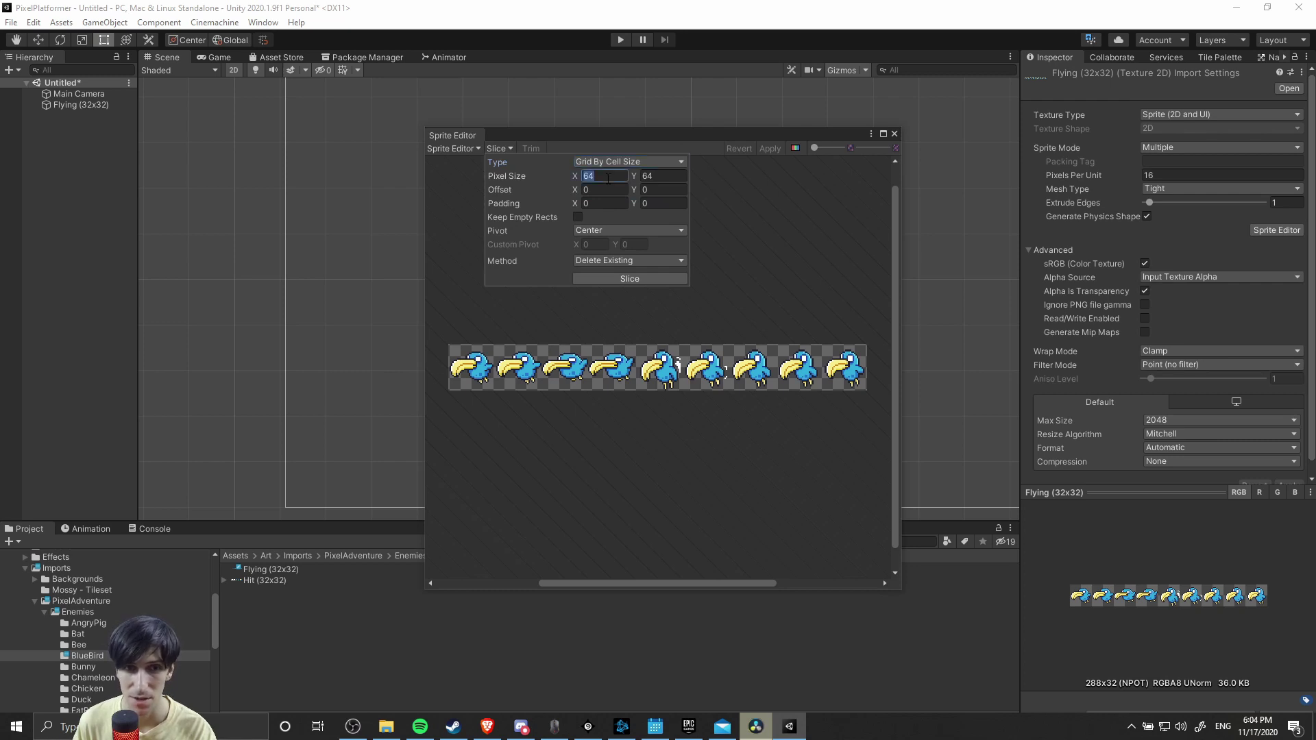
{"action": "type", "text": "32"}
{"action": "key", "text": "Tab"}
{"action": "type", "text": "32"}
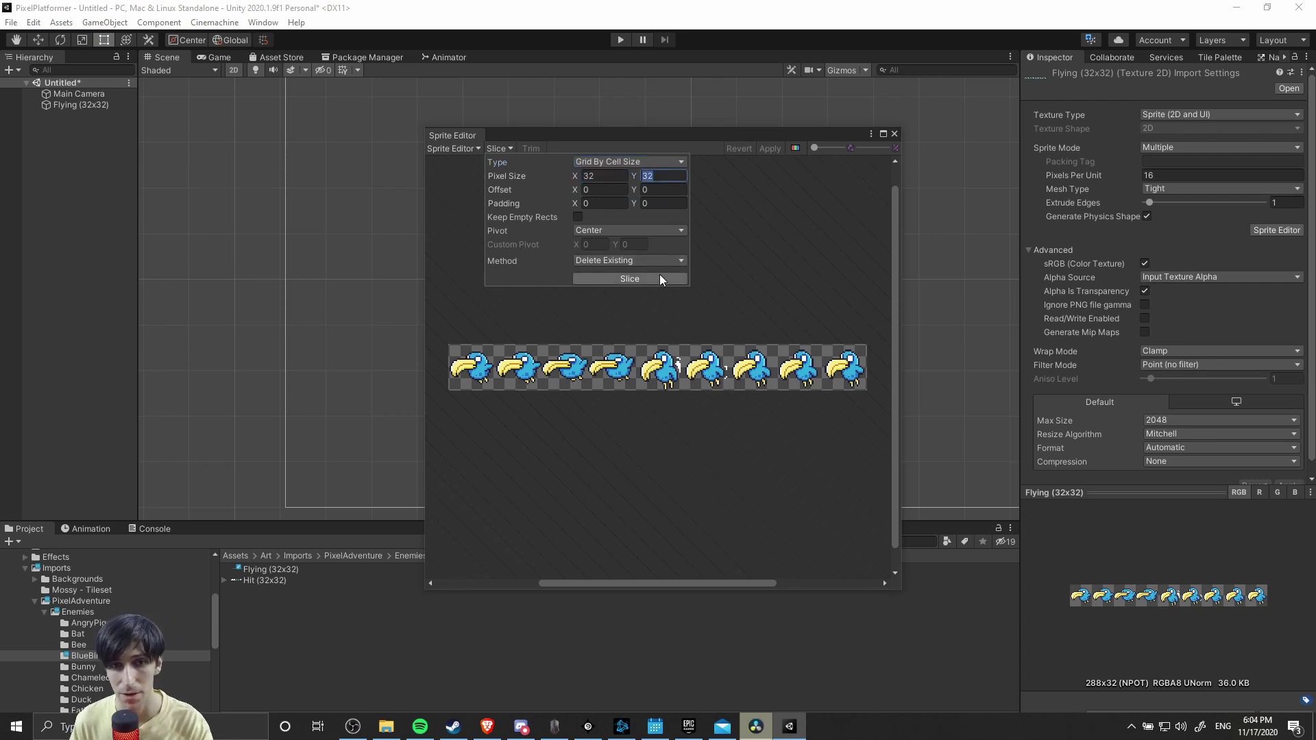
{"action": "left_click", "coordinate": [659, 277]}
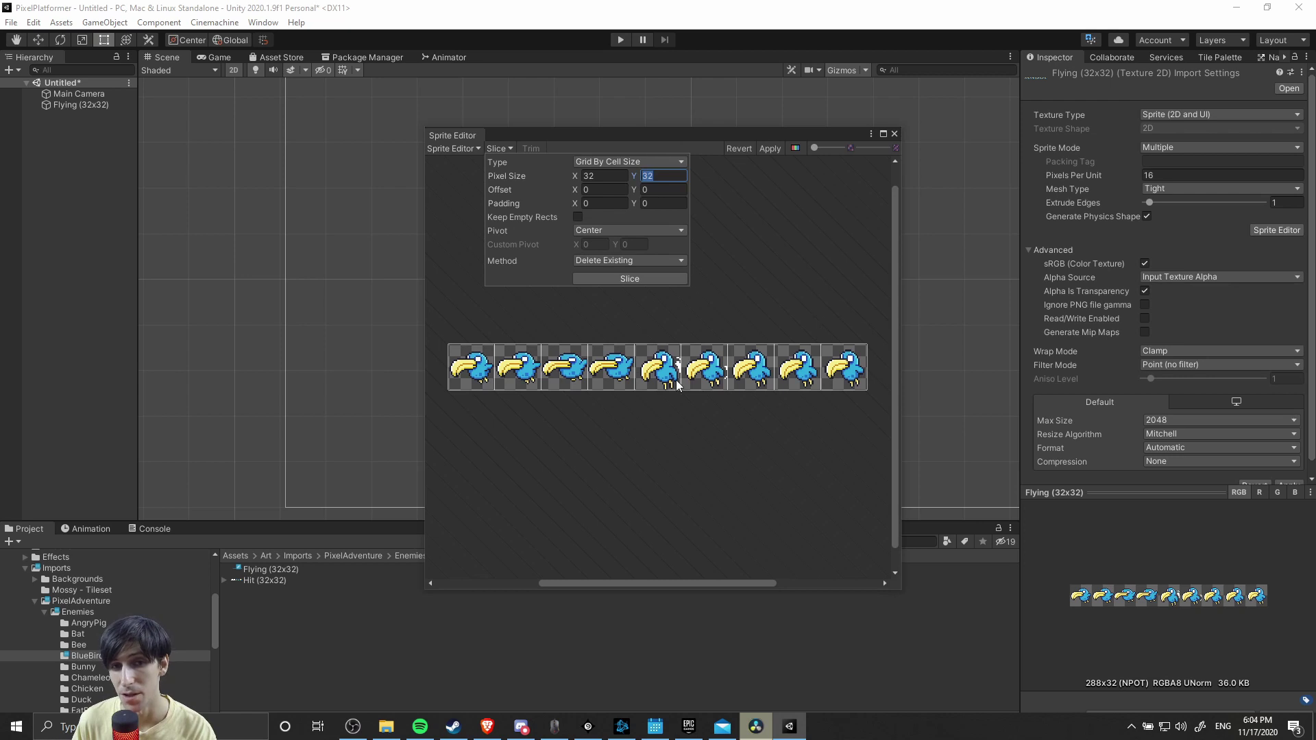
{"action": "left_click", "coordinate": [490, 171]}
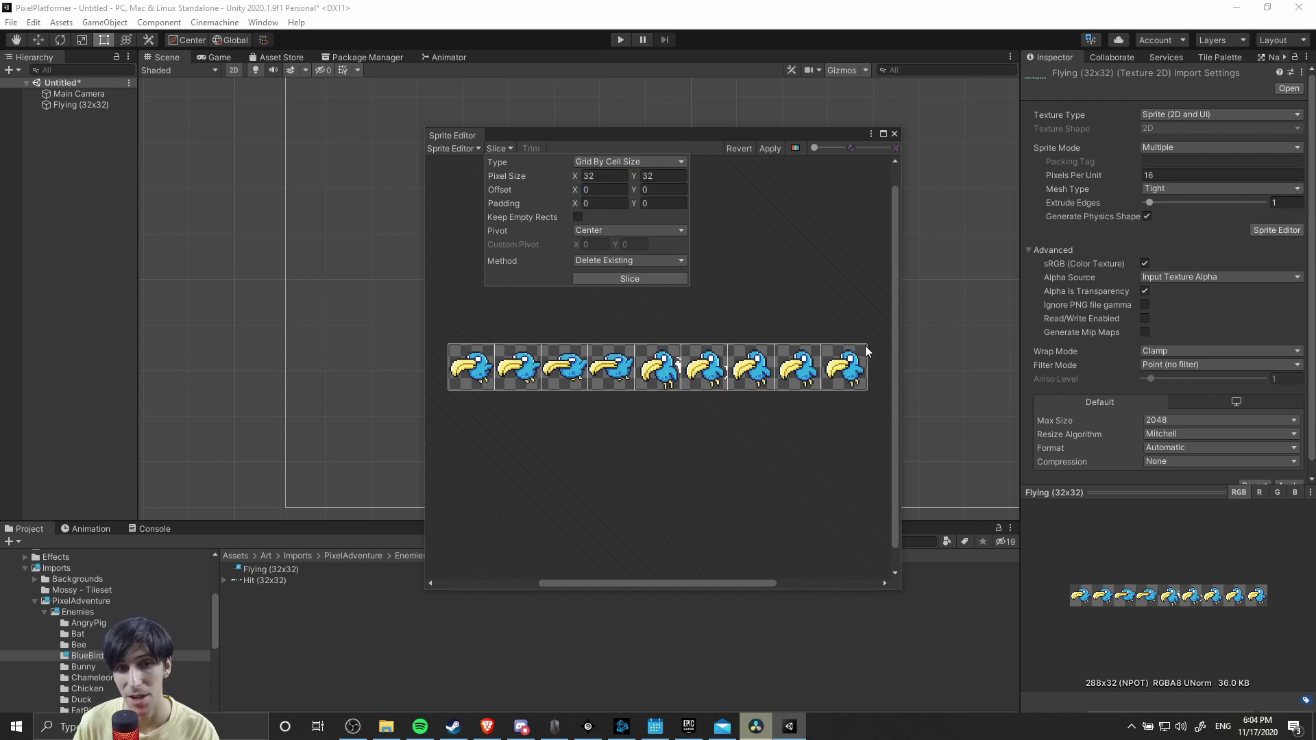
- Switch slicing to Grid By Cell Count with 9 columns and close the Slice popup
{"action": "left_click", "coordinate": [651, 162]}
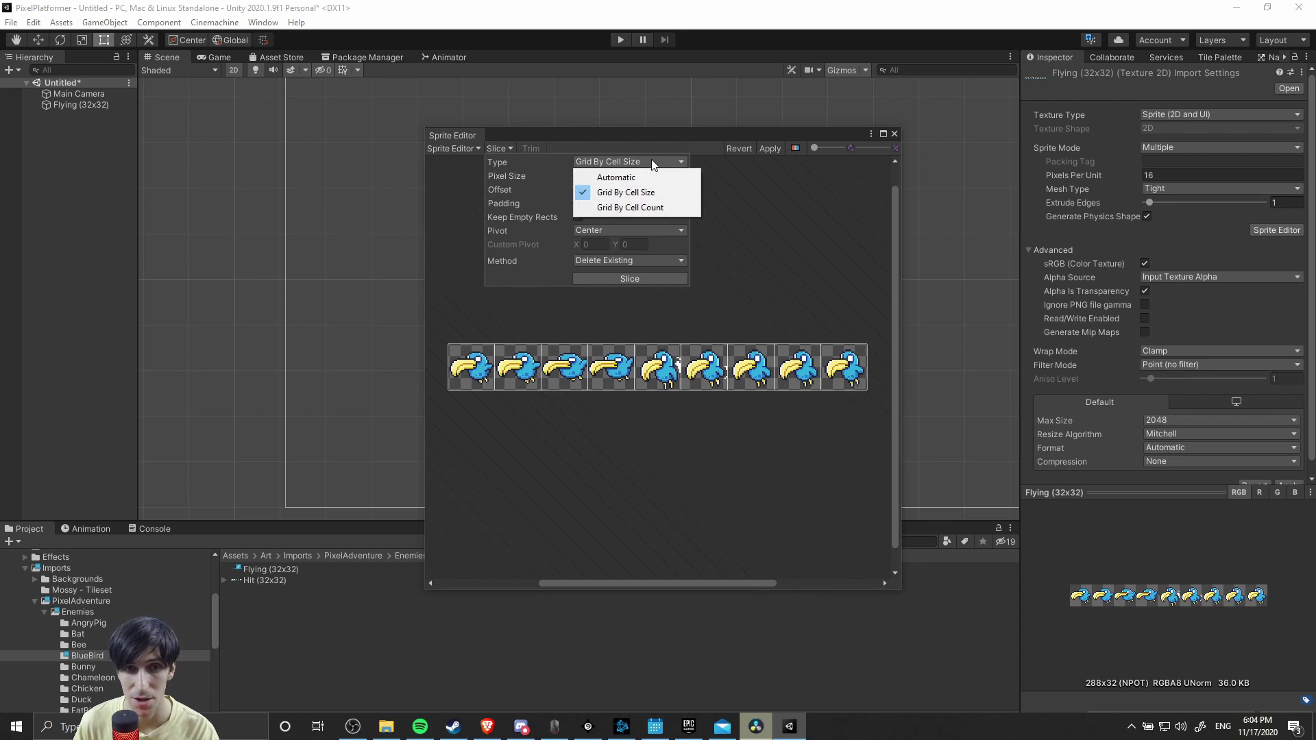
{"action": "left_click", "coordinate": [633, 208]}
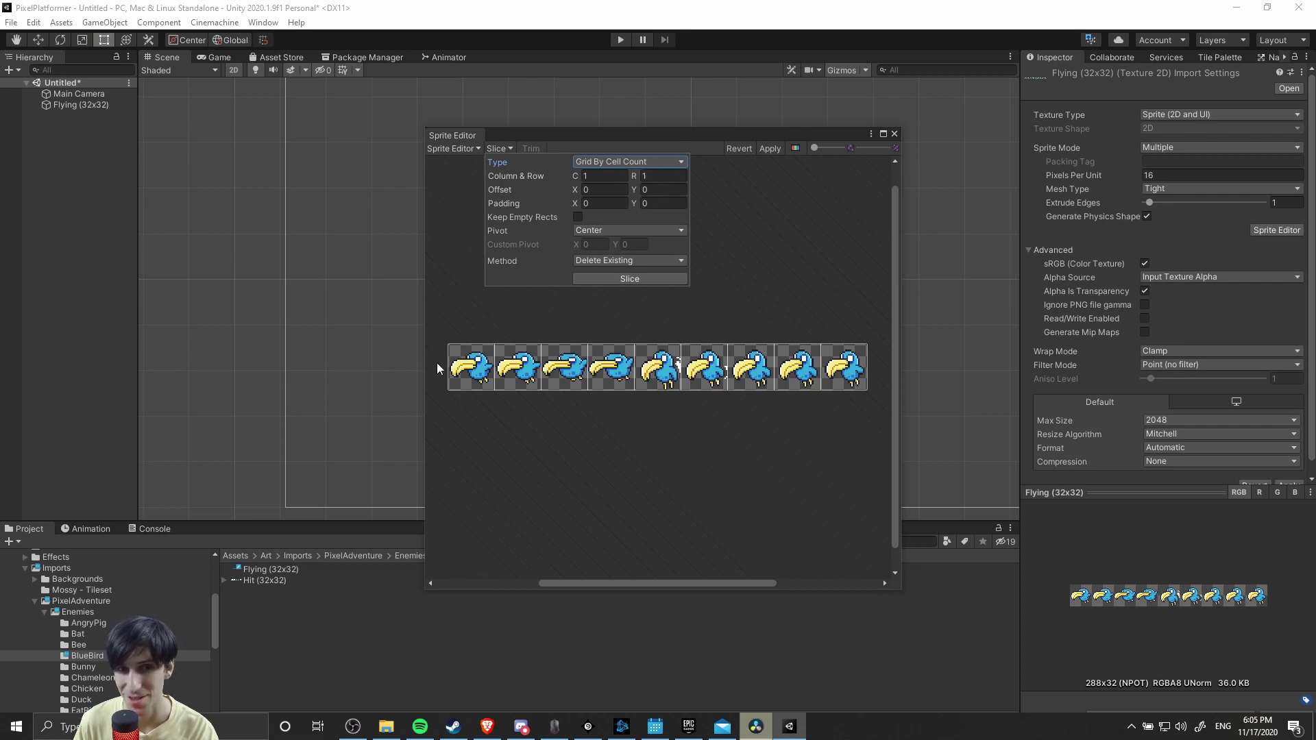
{"action": "left_click", "coordinate": [612, 175]}
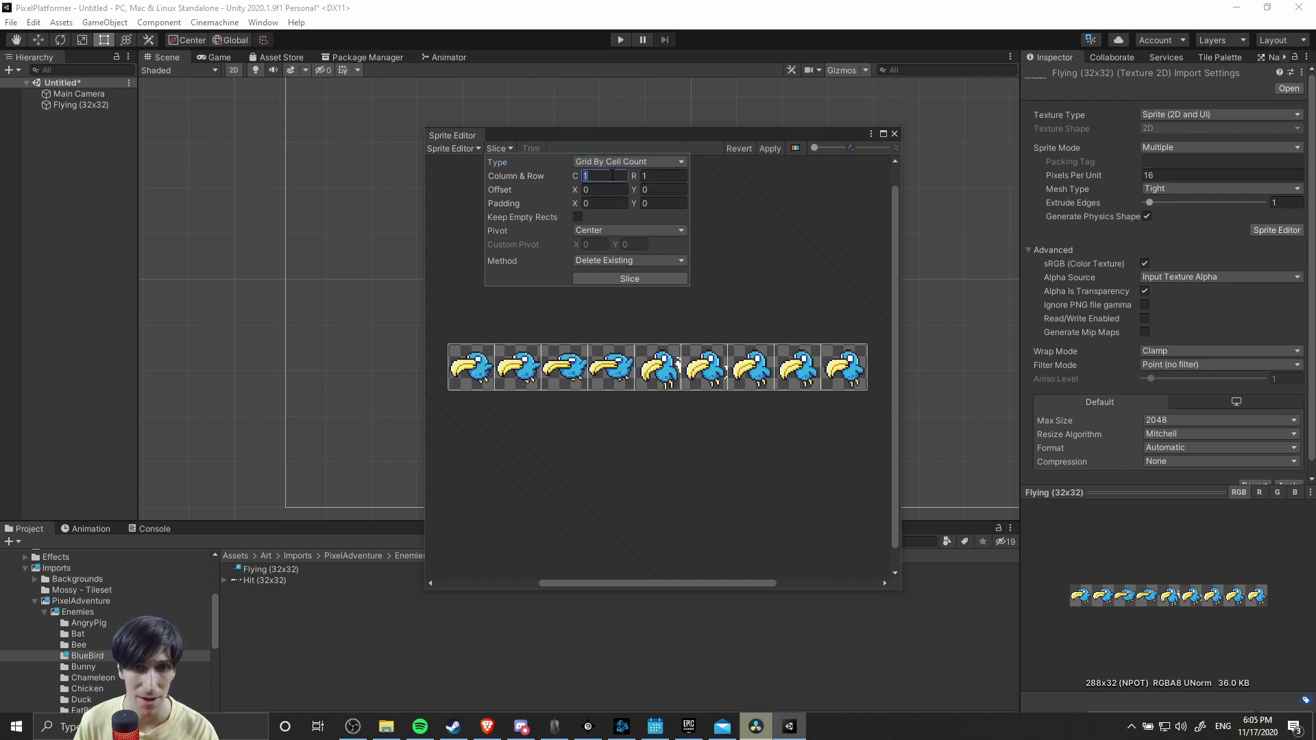
{"action": "type", "text": "9"}
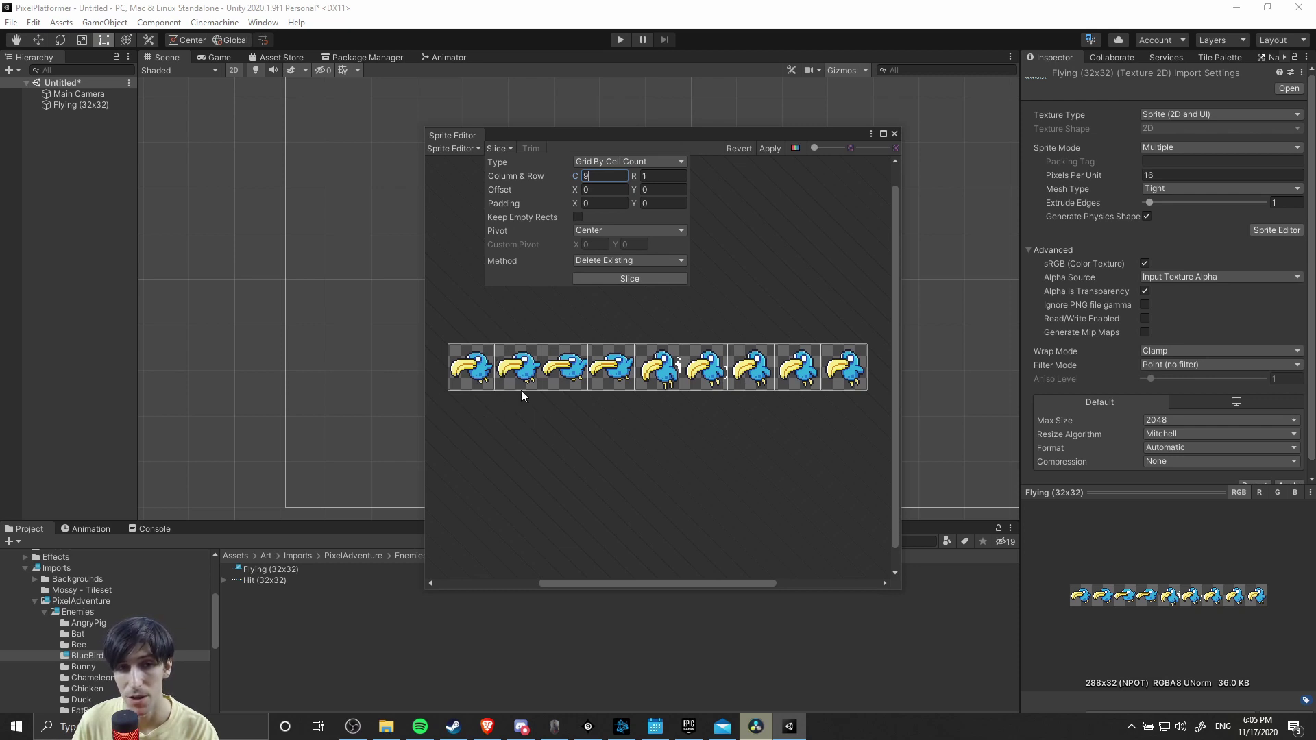
{"action": "left_click", "coordinate": [848, 248]}
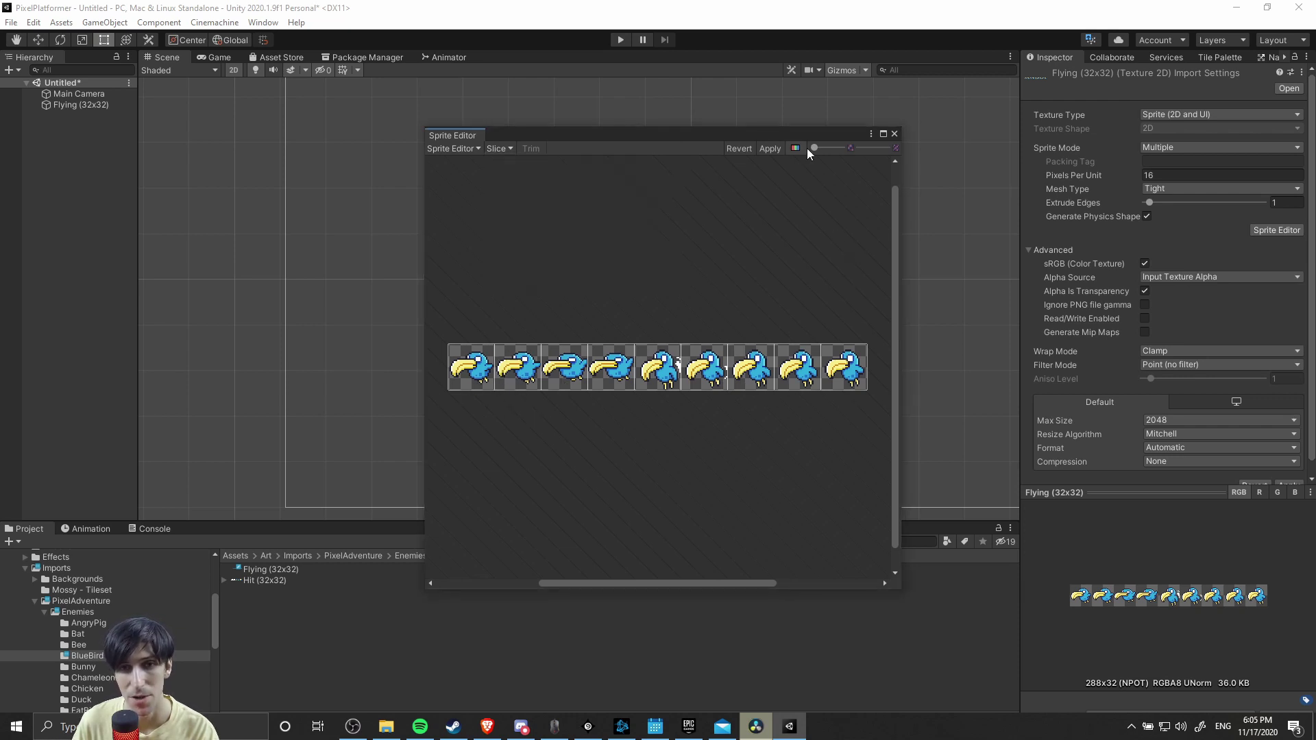
- Apply the nine slices and assign Flying (32x32)_0 as the object's Sprite Renderer sprite
{"action": "left_click", "coordinate": [775, 150]}
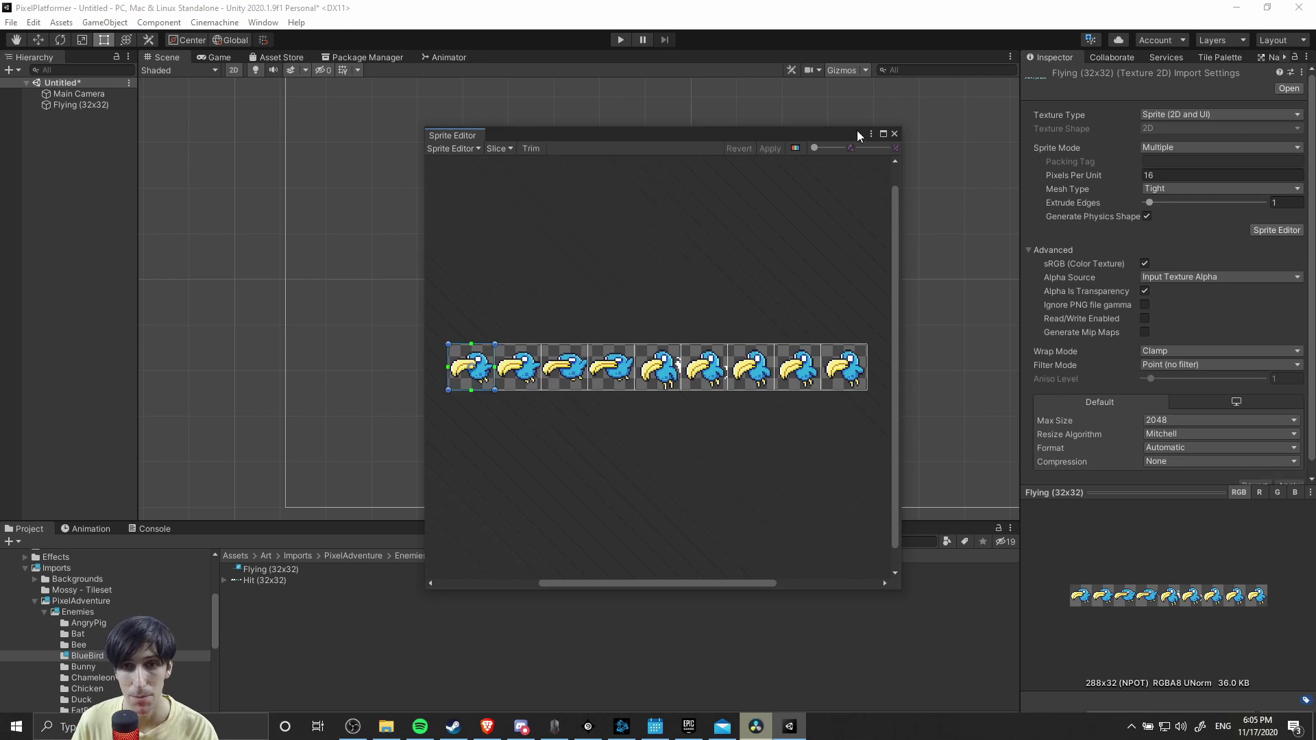
{"action": "left_click", "coordinate": [894, 133]}
{"action": "left_click", "coordinate": [79, 105]}
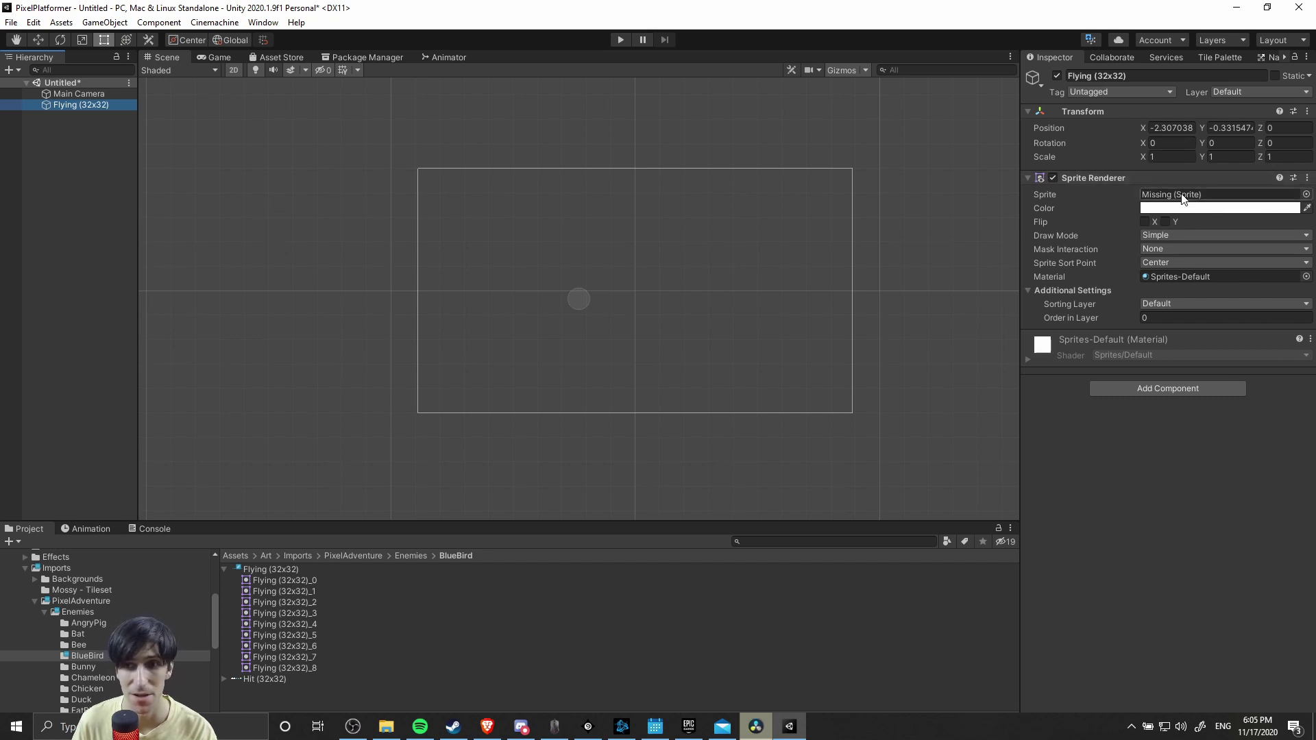
{"action": "left_click", "coordinate": [280, 582]}
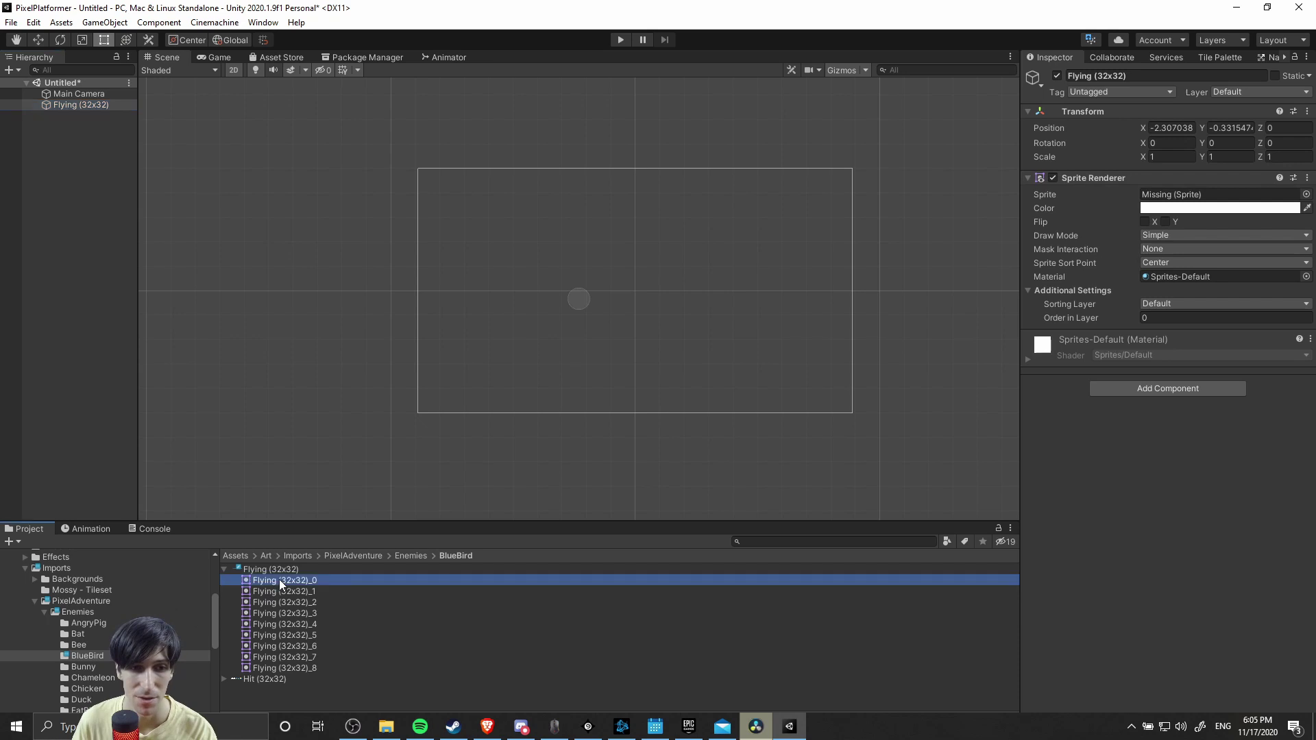
{"action": "left_click", "coordinate": [80, 104]}
{"action": "left_click", "coordinate": [281, 580]}
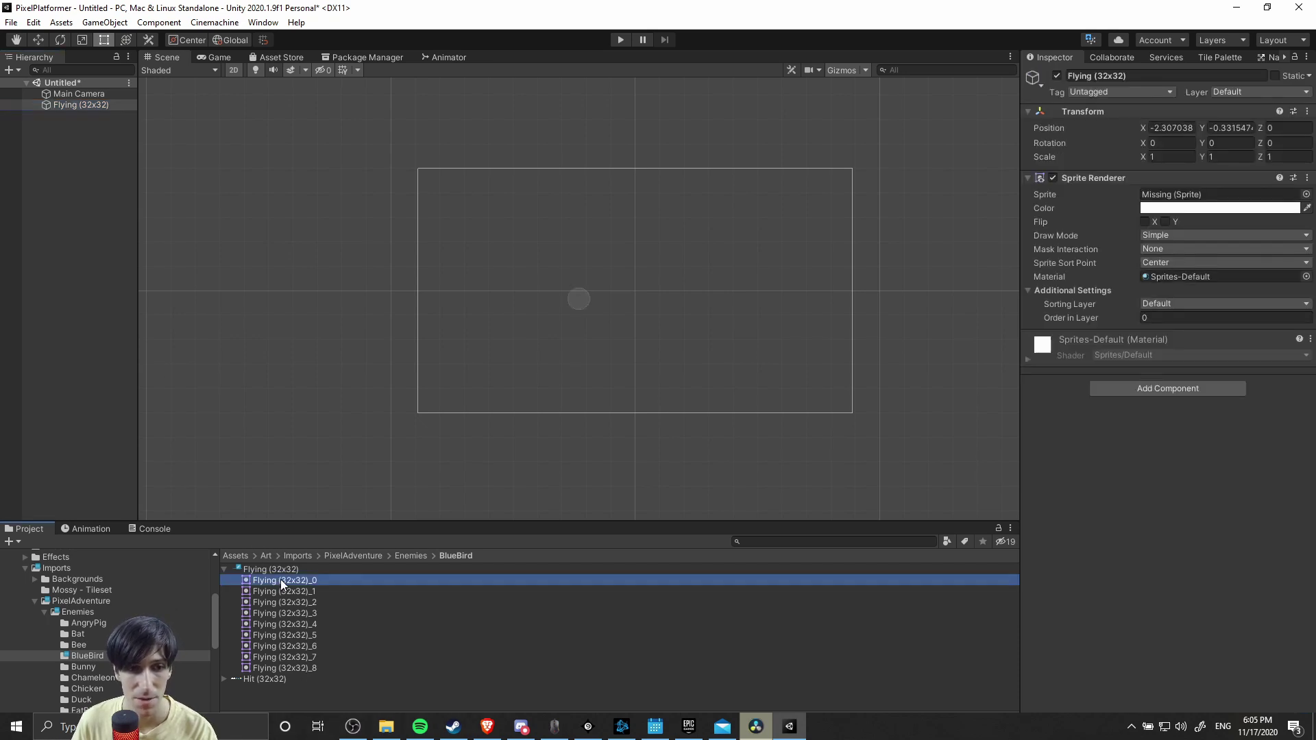
{"action": "left_click_drag", "start_coordinate": [281, 580], "coordinate": [1196, 194]}
- Zoom and pan the Scene view to center on the bird
{"action": "scroll", "coordinate": [558, 314], "scroll_direction": "up", "scroll_amount": 2}
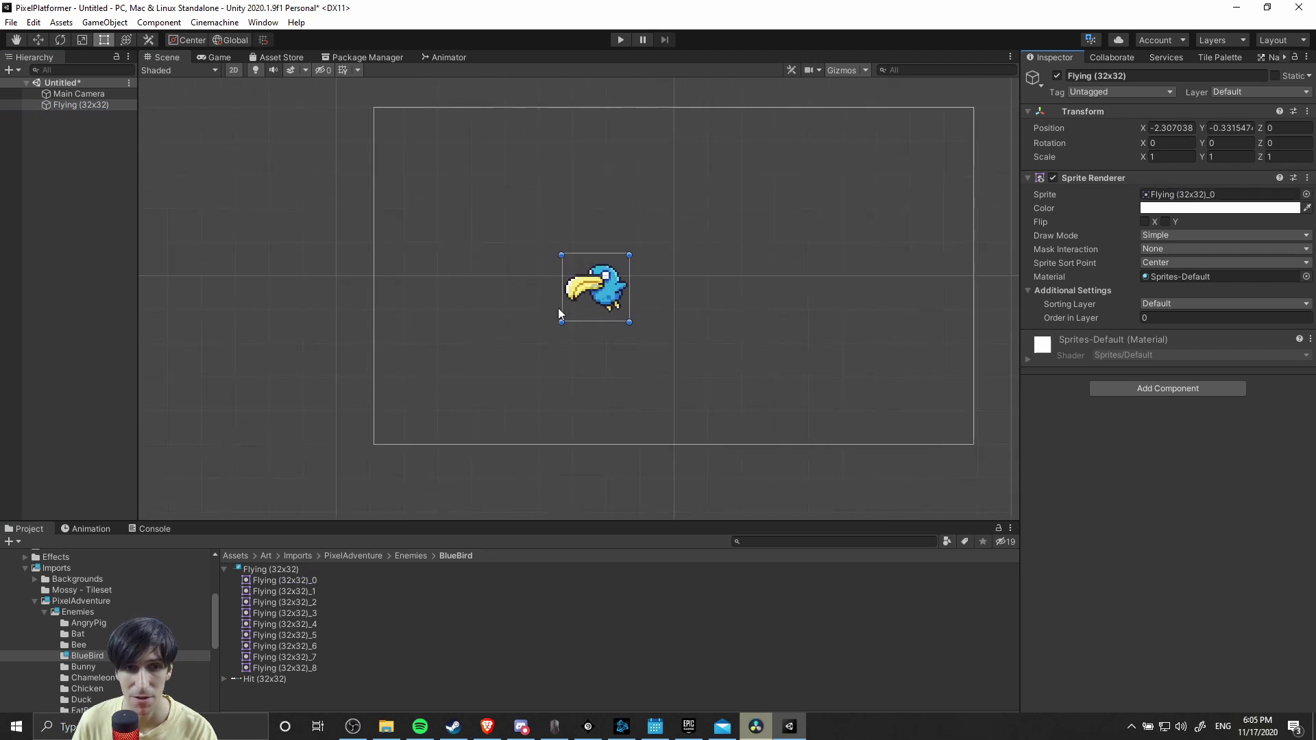
{"action": "scroll", "coordinate": [557, 314], "scroll_direction": "up", "scroll_amount": 3}
{"action": "middle_click_drag", "start_coordinate": [793, 285], "coordinate": [711, 297]}
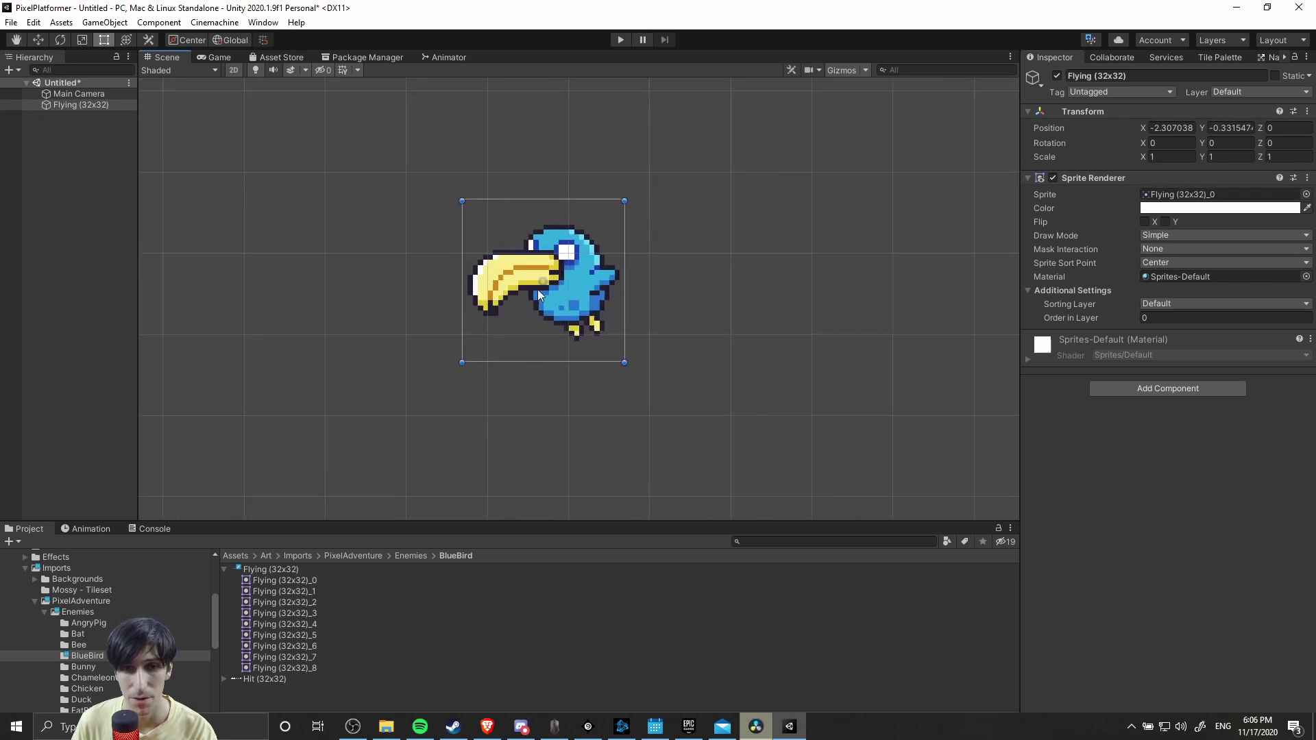
{"action": "middle_click_drag", "start_coordinate": [431, 156], "coordinate": [490, 175]}
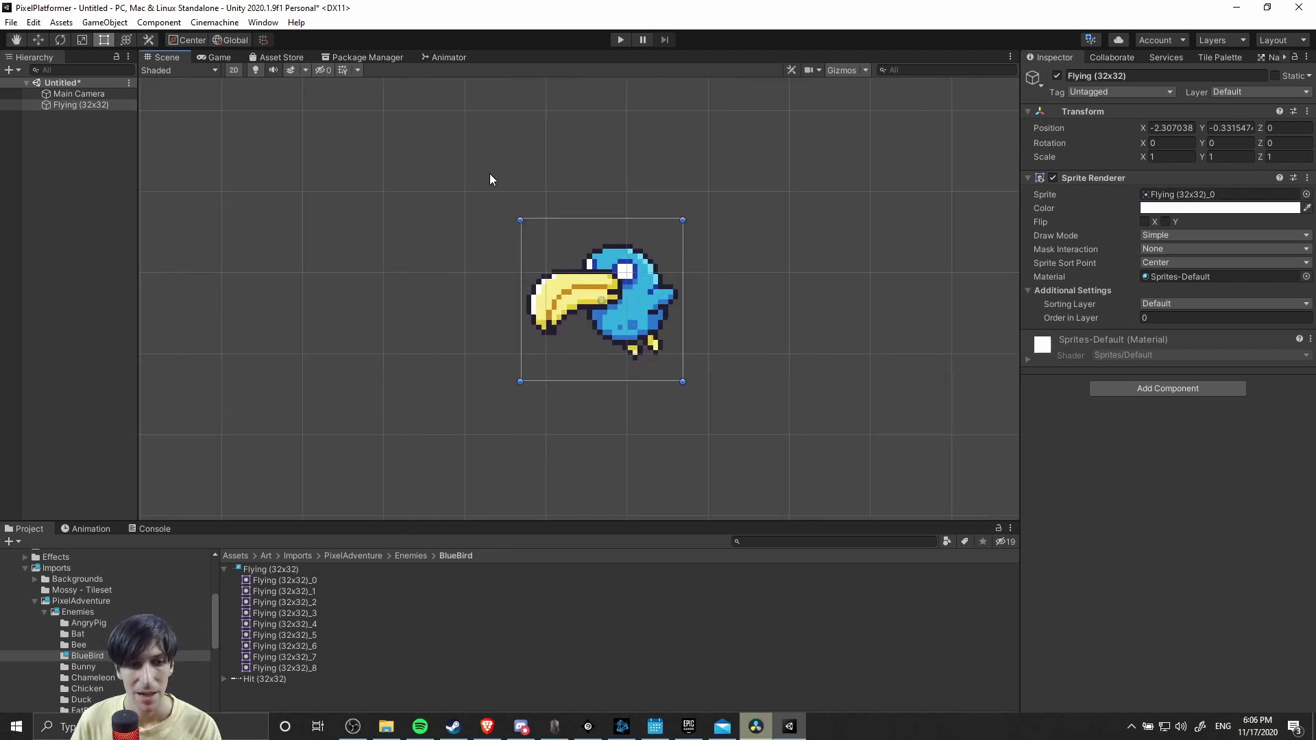
- Add an Animator component to the Flying (32x32) bird object
{"action": "left_click", "coordinate": [1186, 387]}
{"action": "type", "text": "animat"}
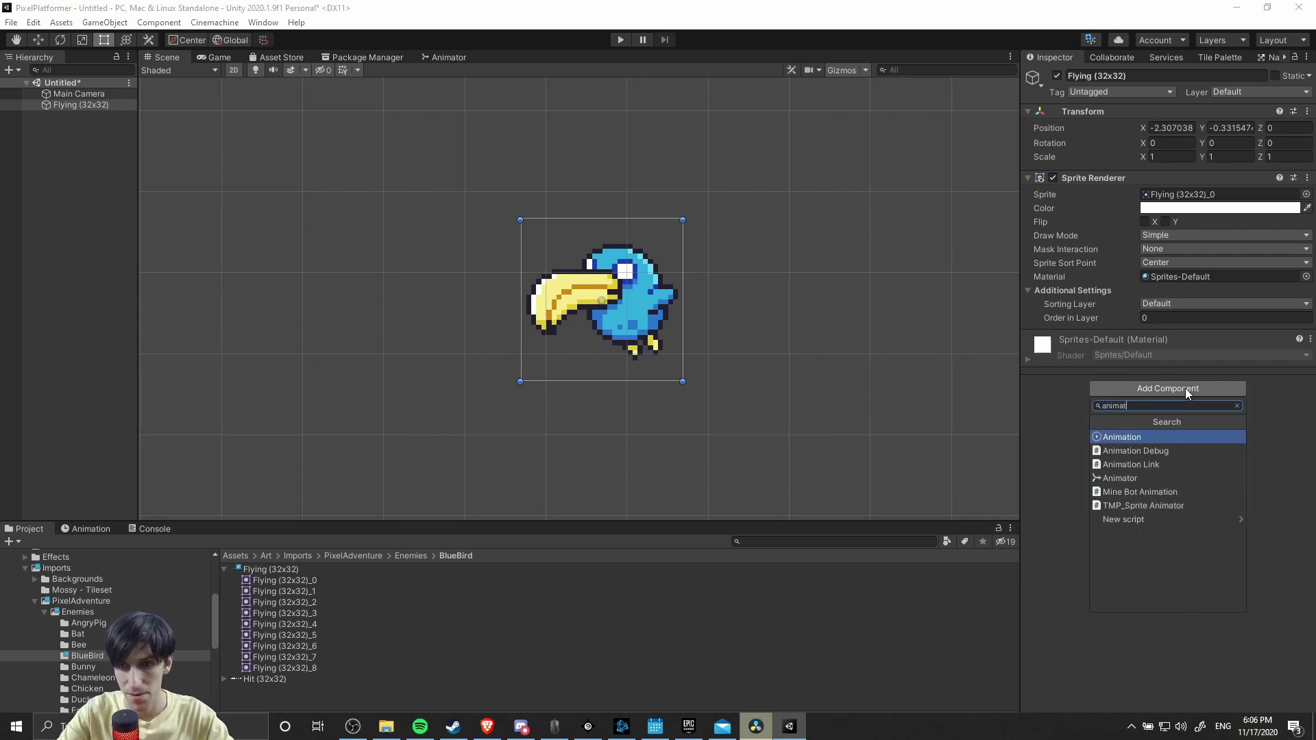
{"action": "type", "text": "or"}
{"action": "key", "text": "Return"}
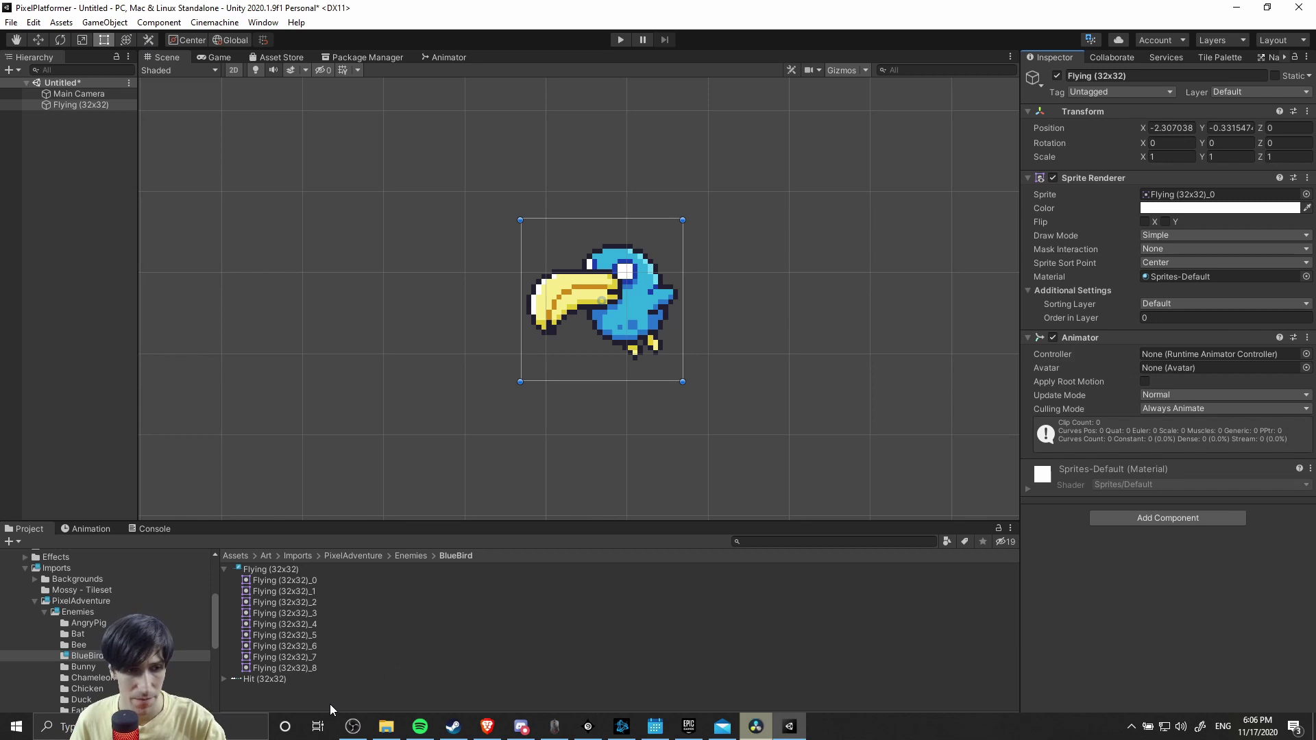
- Create a new Animator Controller named flying_AC in the BlueBird folder
{"action": "right_click", "coordinate": [327, 700]}
{"action": "mouse_move", "coordinate": [420, 328]}
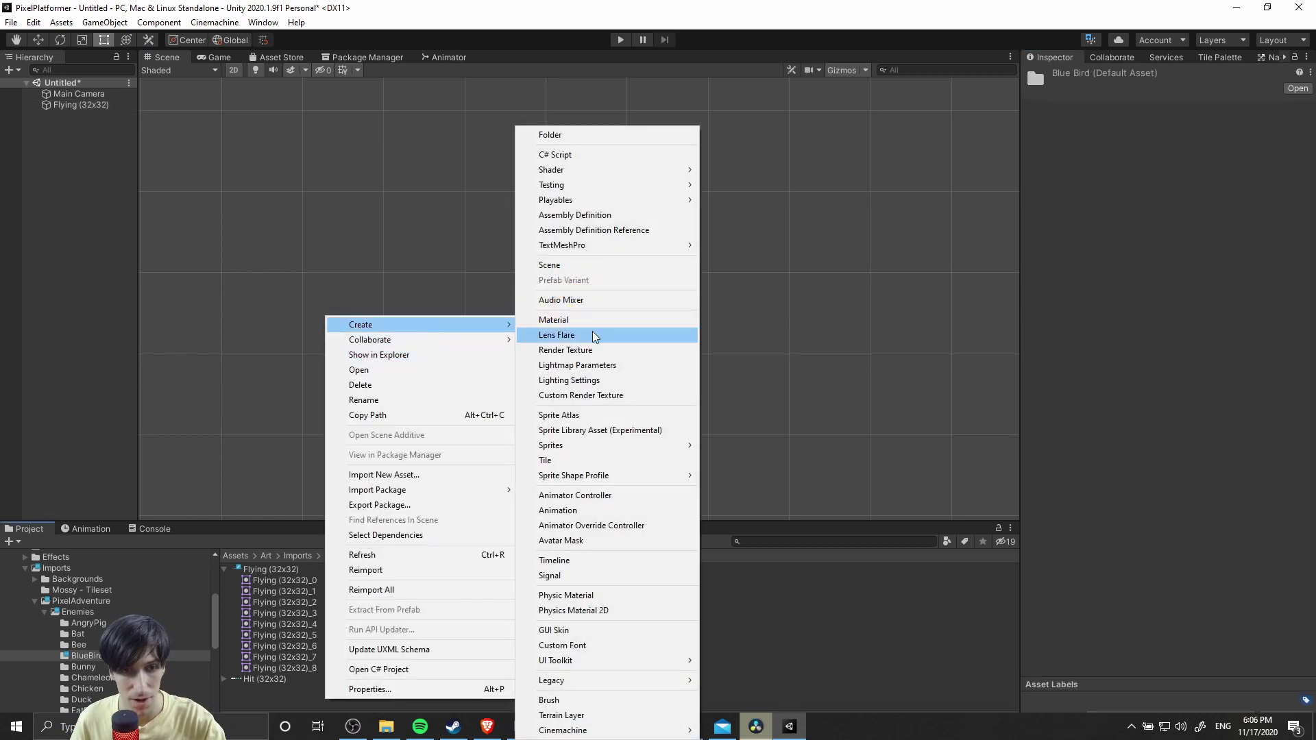
{"action": "left_click", "coordinate": [651, 495]}
{"action": "type", "text": "f"}
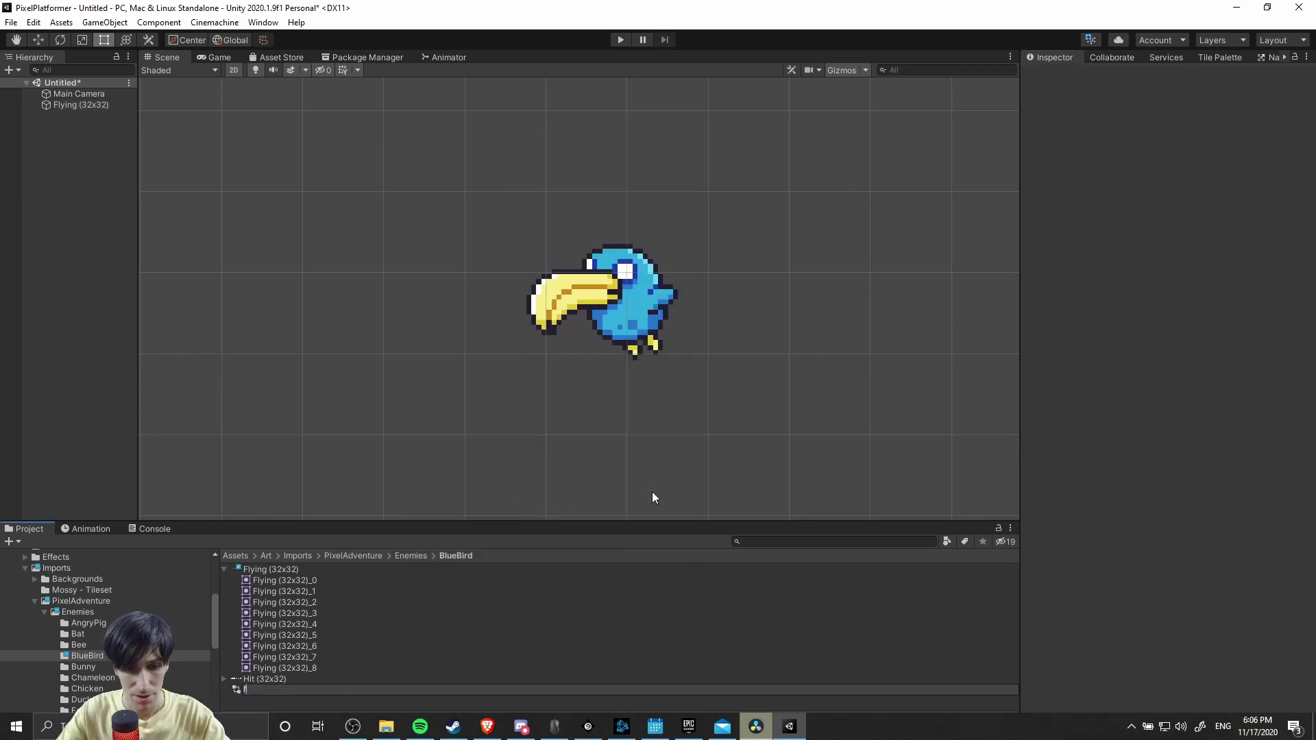
{"action": "type", "text": "lying_AC"}
{"action": "key", "text": "Return"}
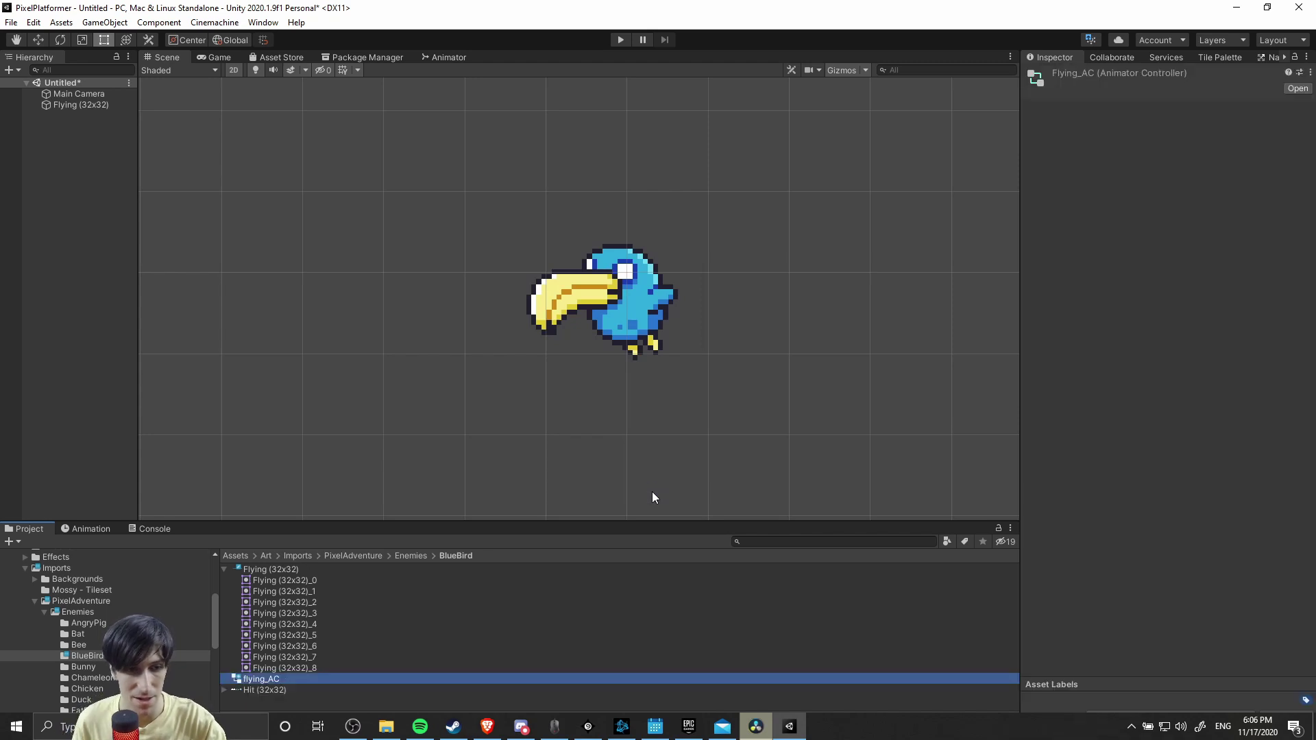
- Assign flying_AC as the controller of the Flying (32x32) object's Animator
{"action": "left_click", "coordinate": [81, 106]}
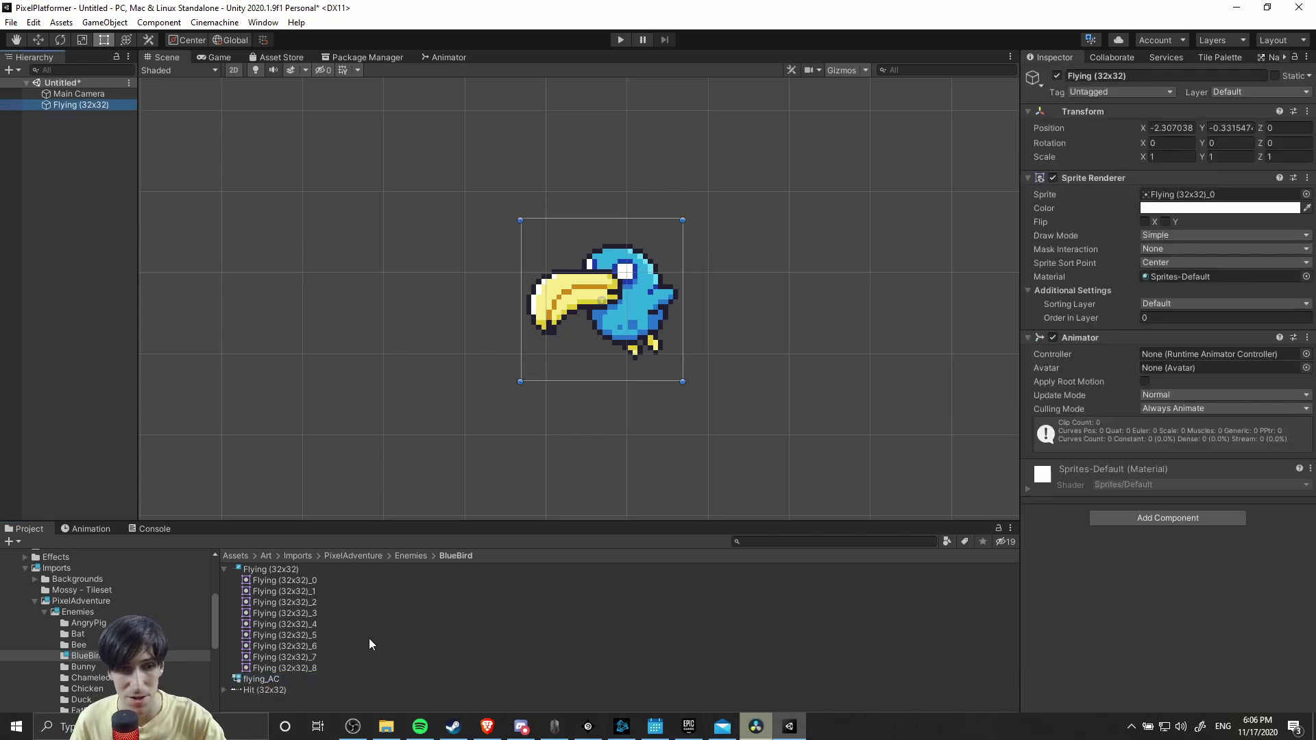
{"action": "left_click_drag", "start_coordinate": [279, 679], "coordinate": [1205, 354]}
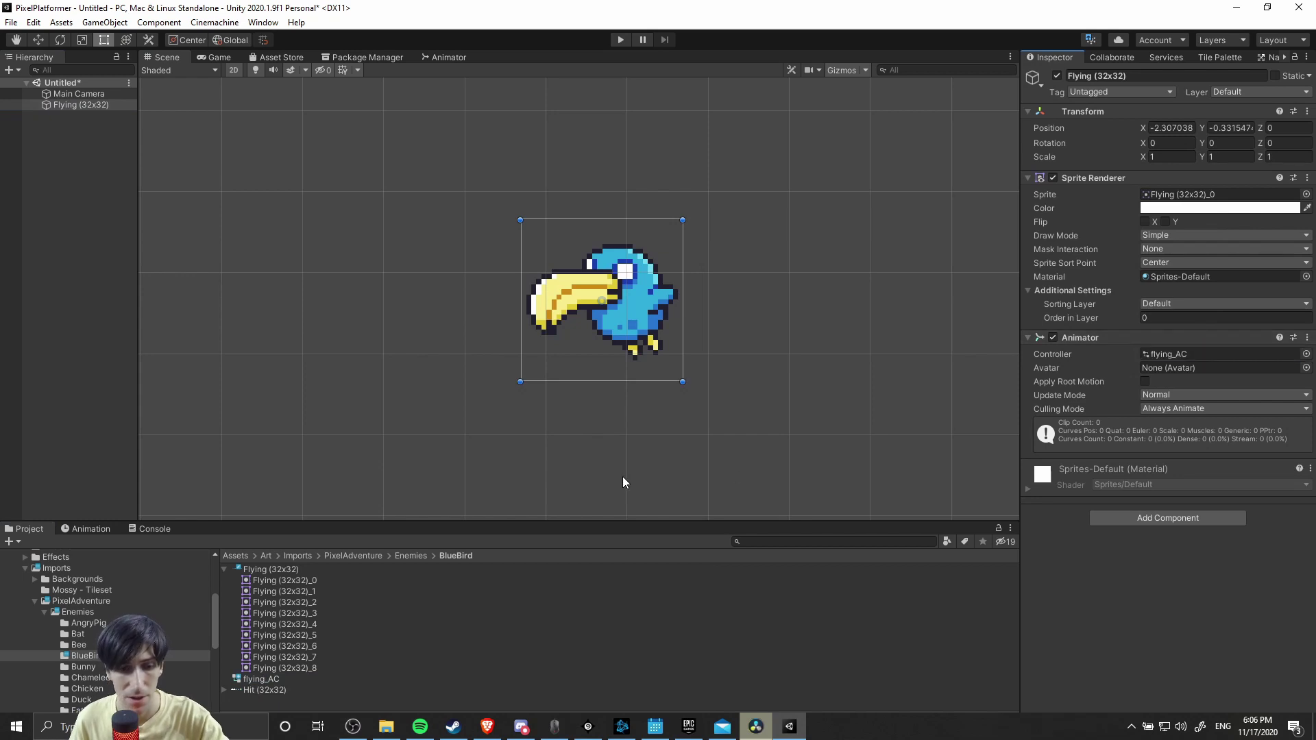
{"action": "key", "text": "ctrl+6"}
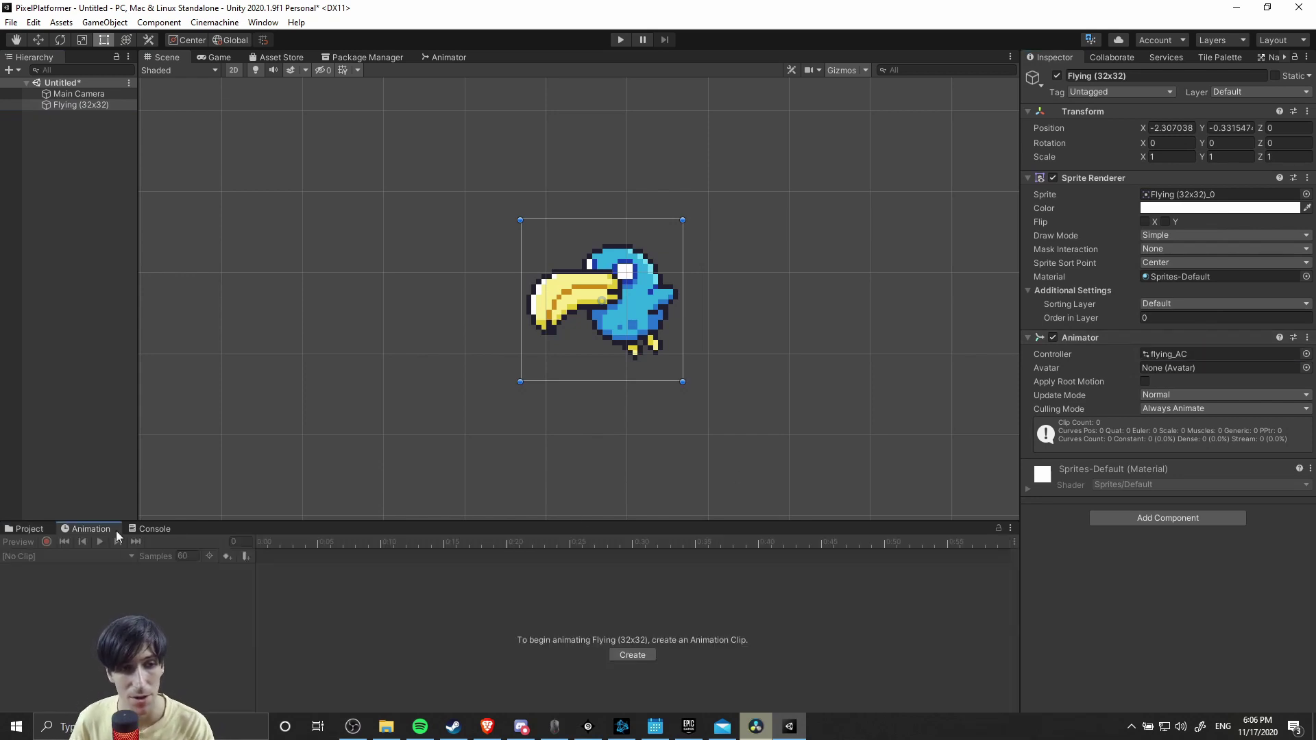
- Create a new animation clip saved as 'flying' and enlarge the Animation editor
{"action": "left_click_drag", "start_coordinate": [190, 521], "coordinate": [220, 412]}
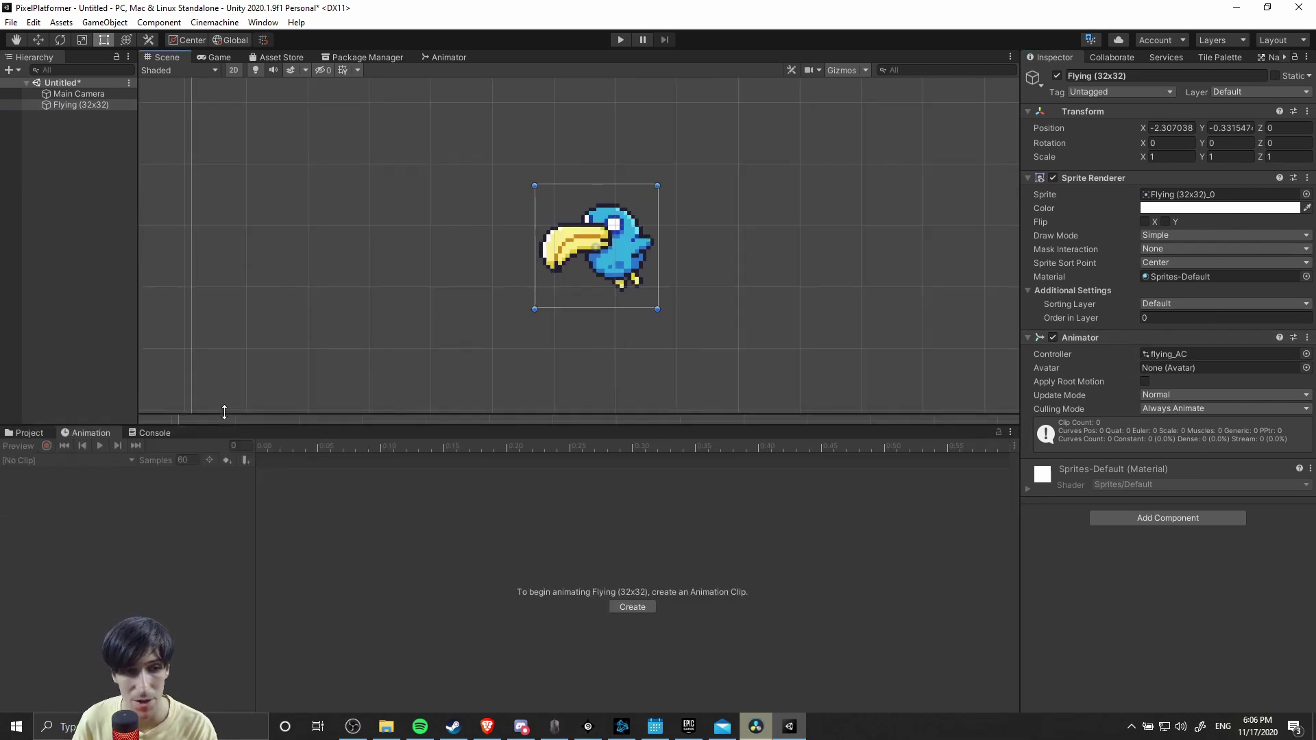
{"action": "left_click", "coordinate": [634, 601]}
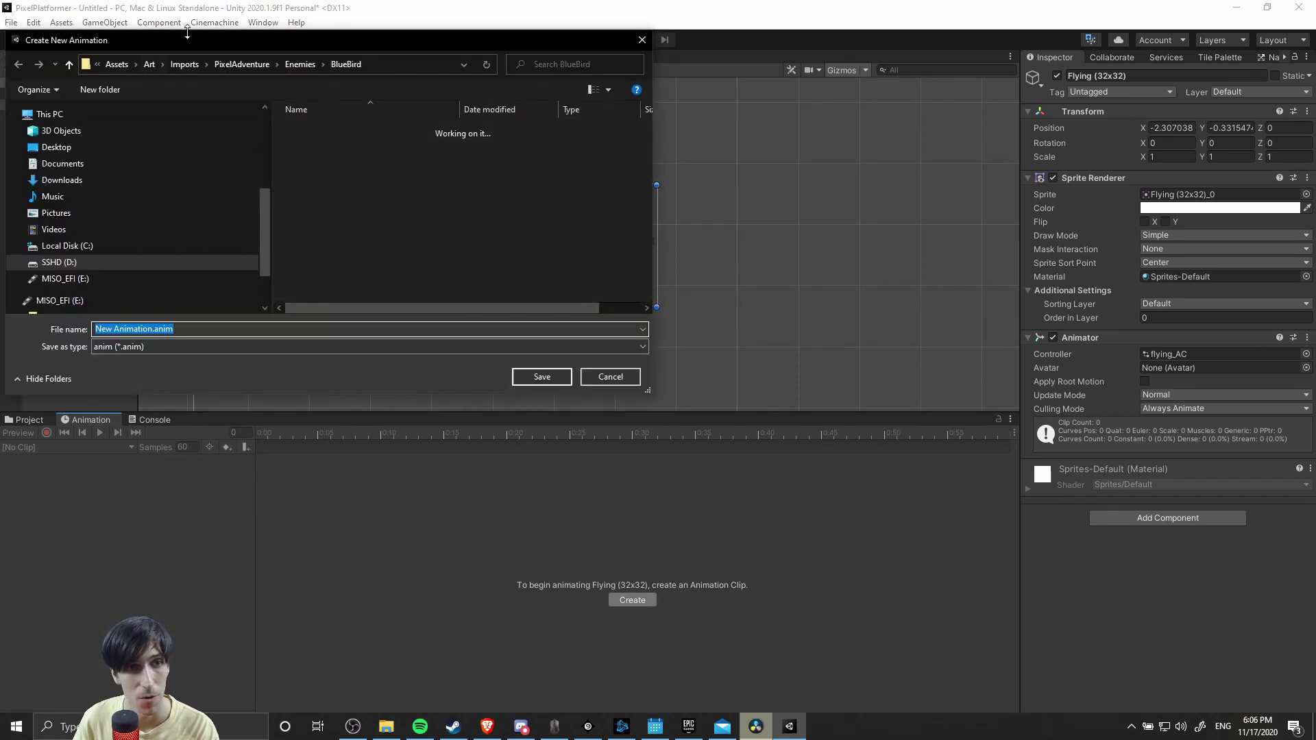
{"action": "left_click_drag", "start_coordinate": [269, 60], "coordinate": [514, 154]}
{"action": "type", "text": "flying"}
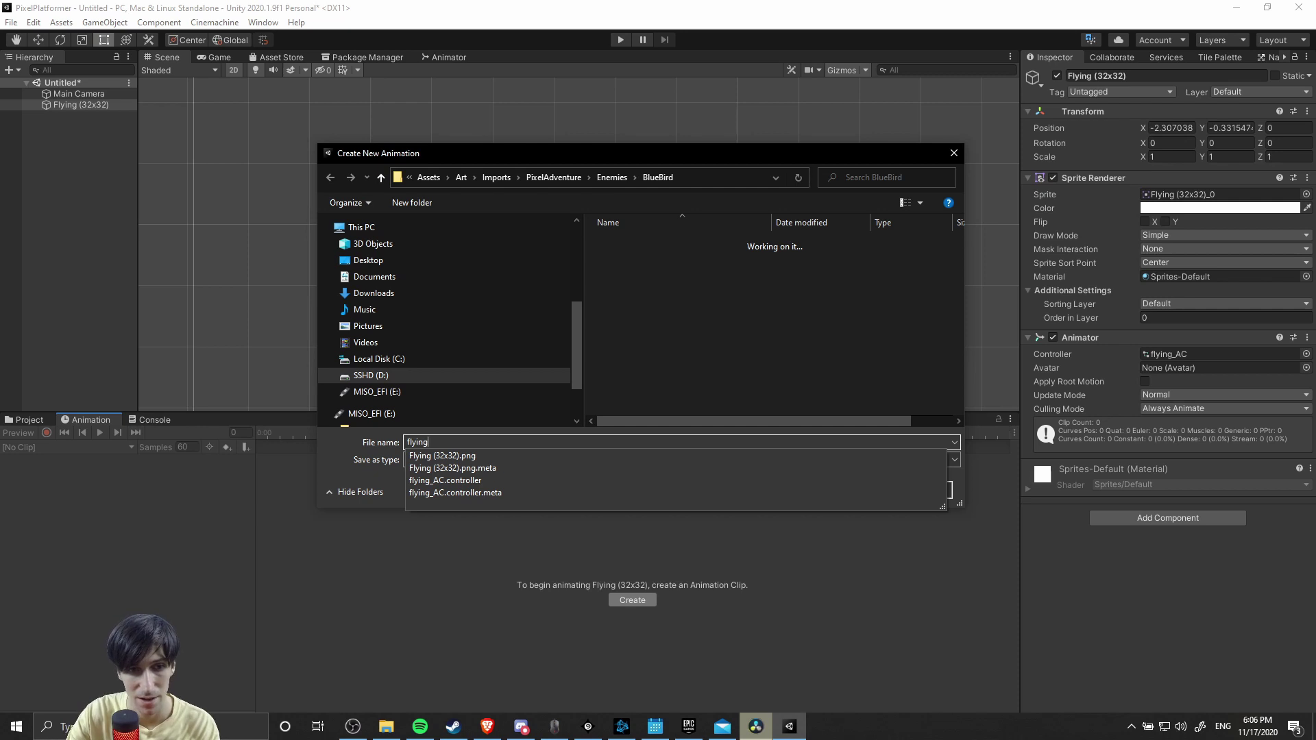
{"action": "key", "text": "Return"}
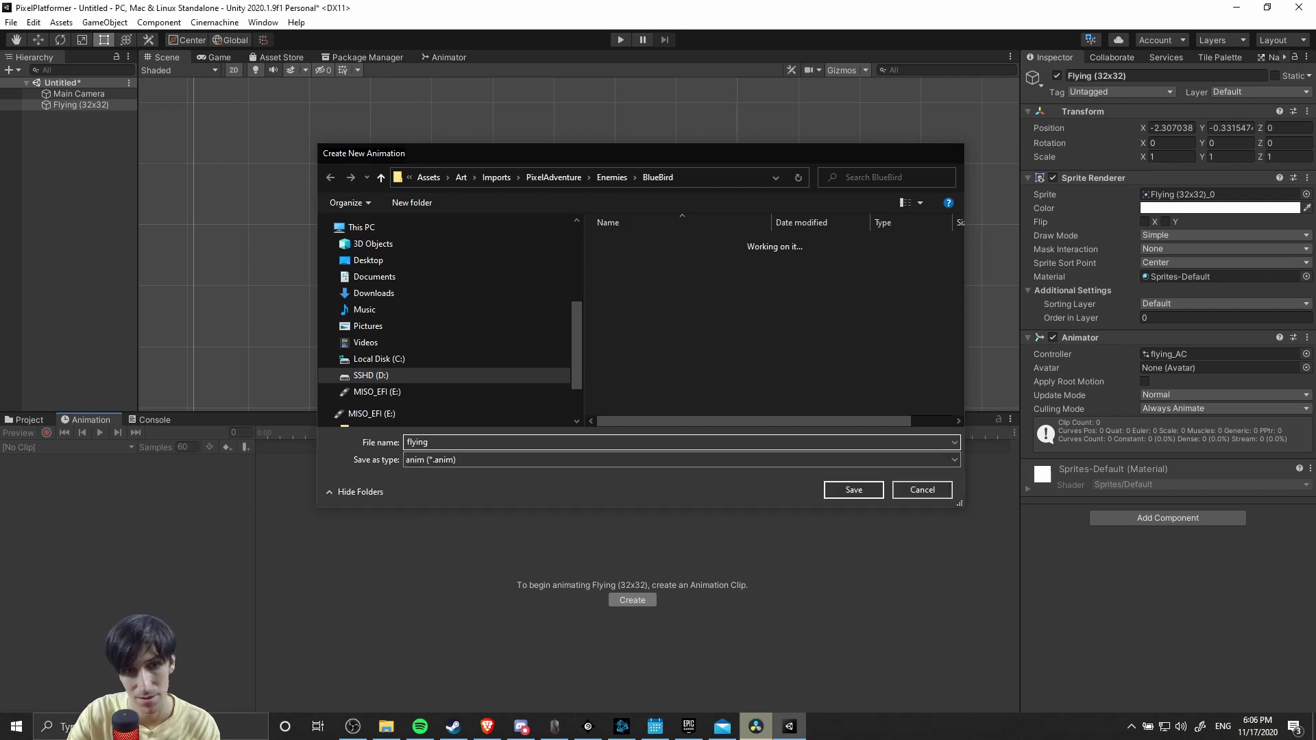
{"action": "left_click_drag", "start_coordinate": [86, 419], "coordinate": [501, 52]}
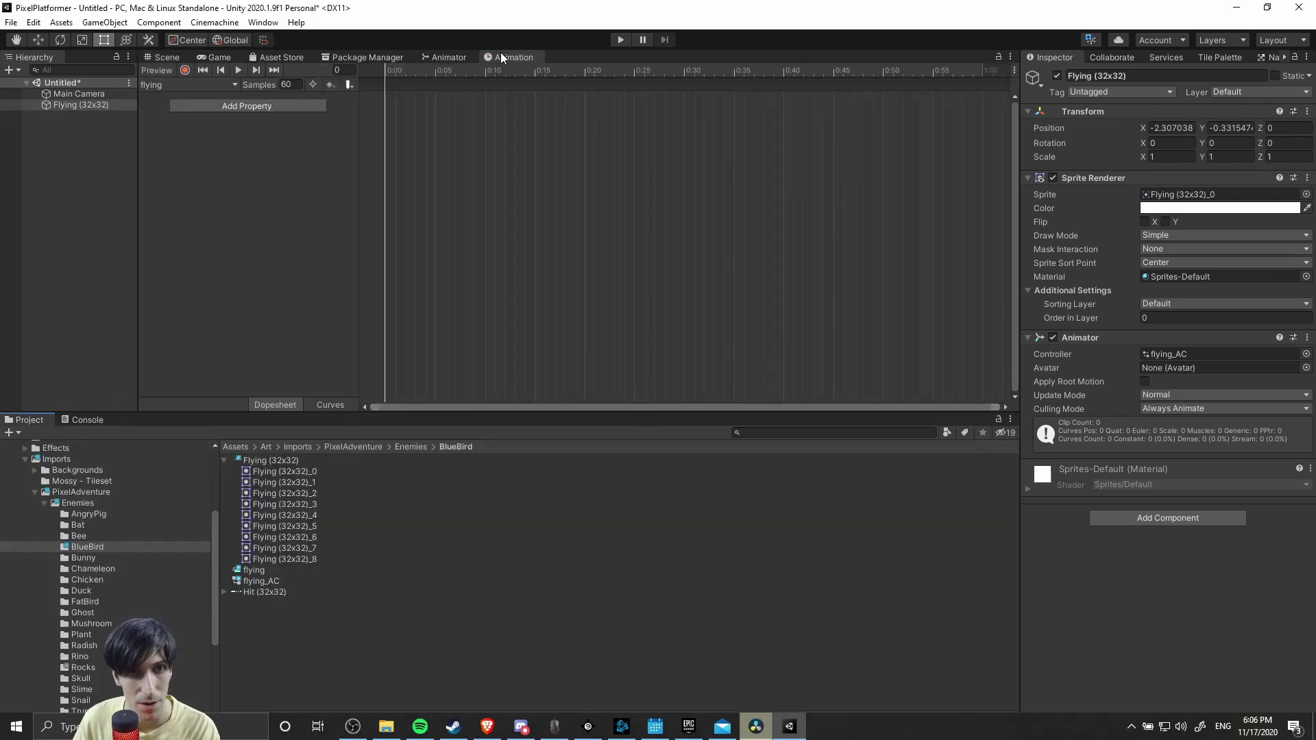
- Add the nine bird sprites _0 to _8 as keyframes on the flying clip's timeline
{"action": "left_click", "coordinate": [289, 471]}
{"action": "left_click", "coordinate": [322, 559], "text": "shift"}
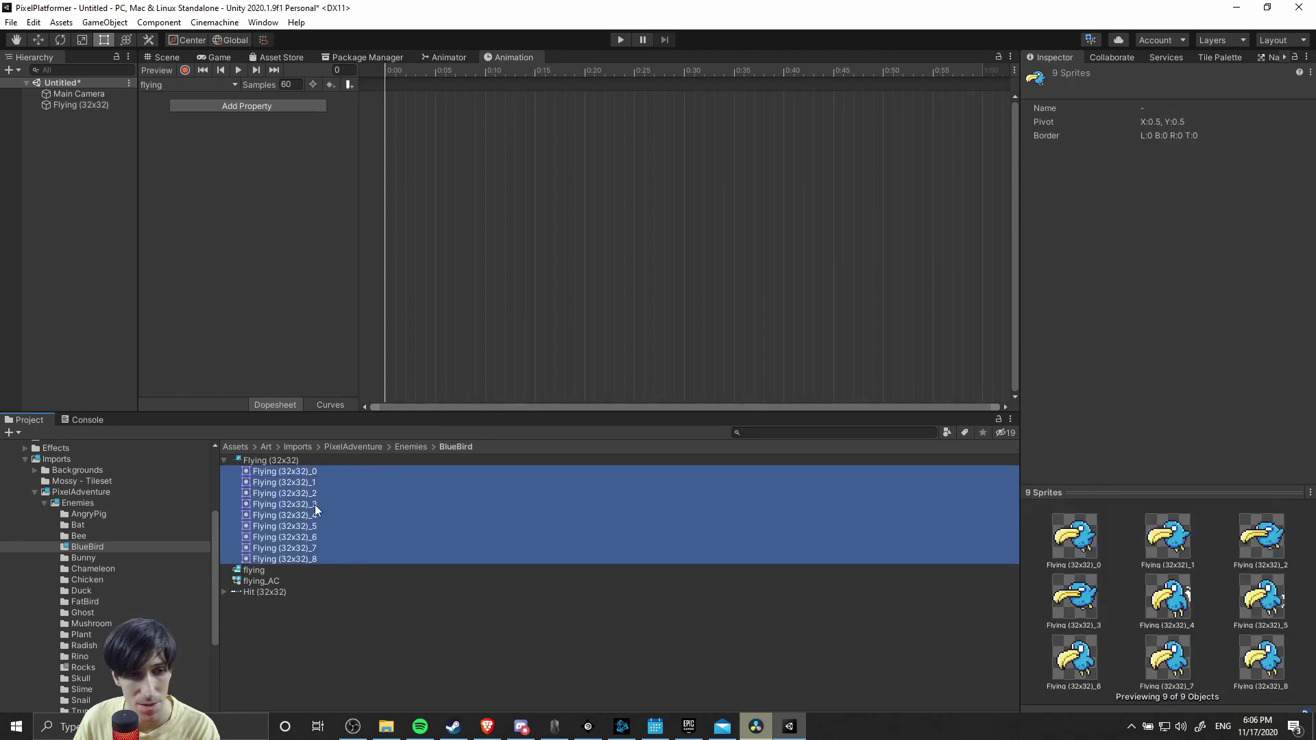
{"action": "left_click_drag", "start_coordinate": [315, 504], "coordinate": [414, 159]}
{"action": "left_click", "coordinate": [322, 472]}
{"action": "left_click", "coordinate": [344, 559], "text": "shift"}
{"action": "left_click_drag", "start_coordinate": [488, 57], "coordinate": [231, 432]}
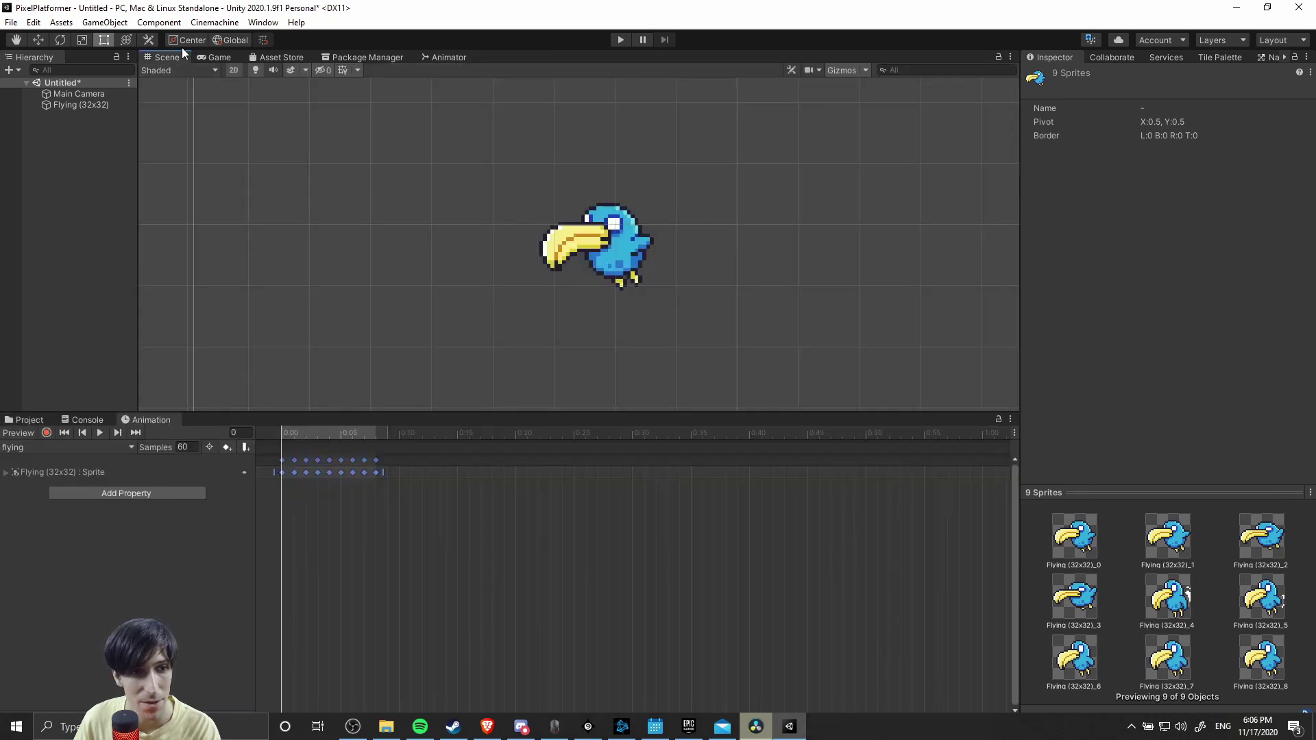
- Set the flying clip to 20 samples and preview the flapping animation
{"action": "scroll", "coordinate": [582, 281], "scroll_direction": "up", "scroll_amount": 2}
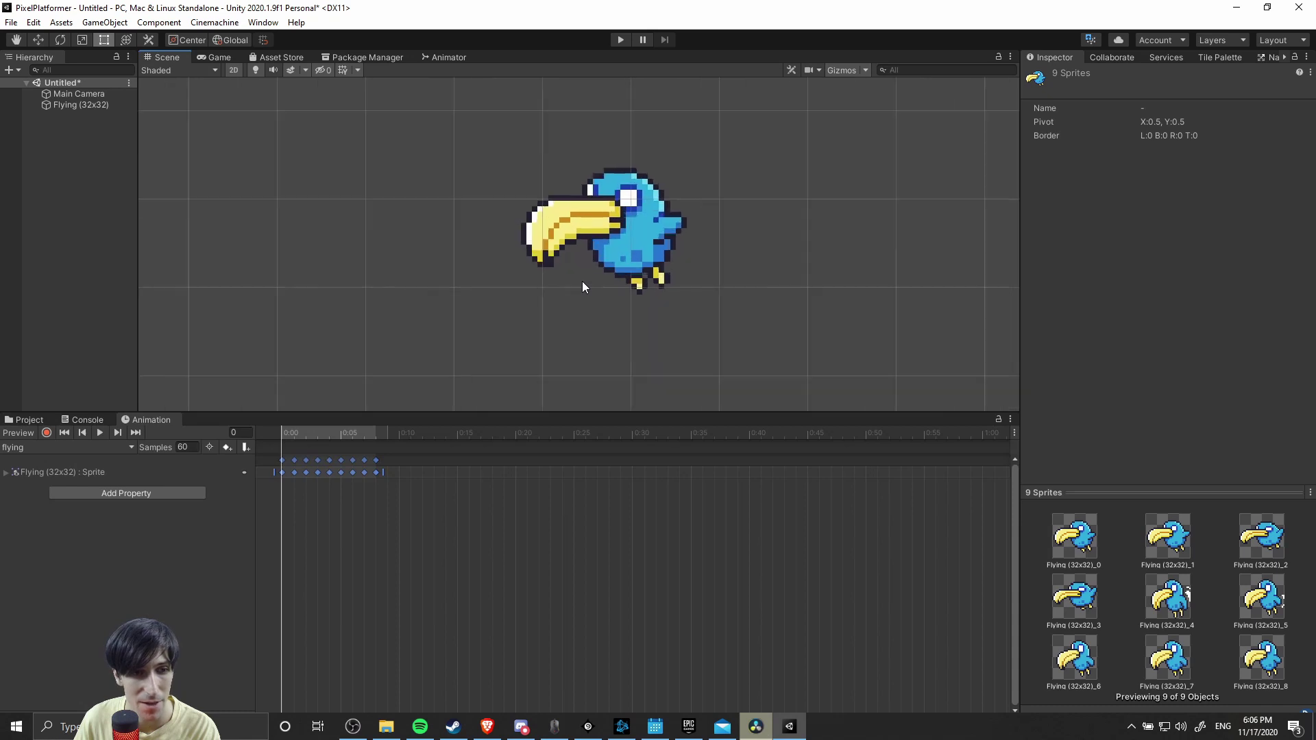
{"action": "left_click", "coordinate": [185, 448]}
{"action": "type", "text": "20"}
{"action": "key", "text": "Return"}
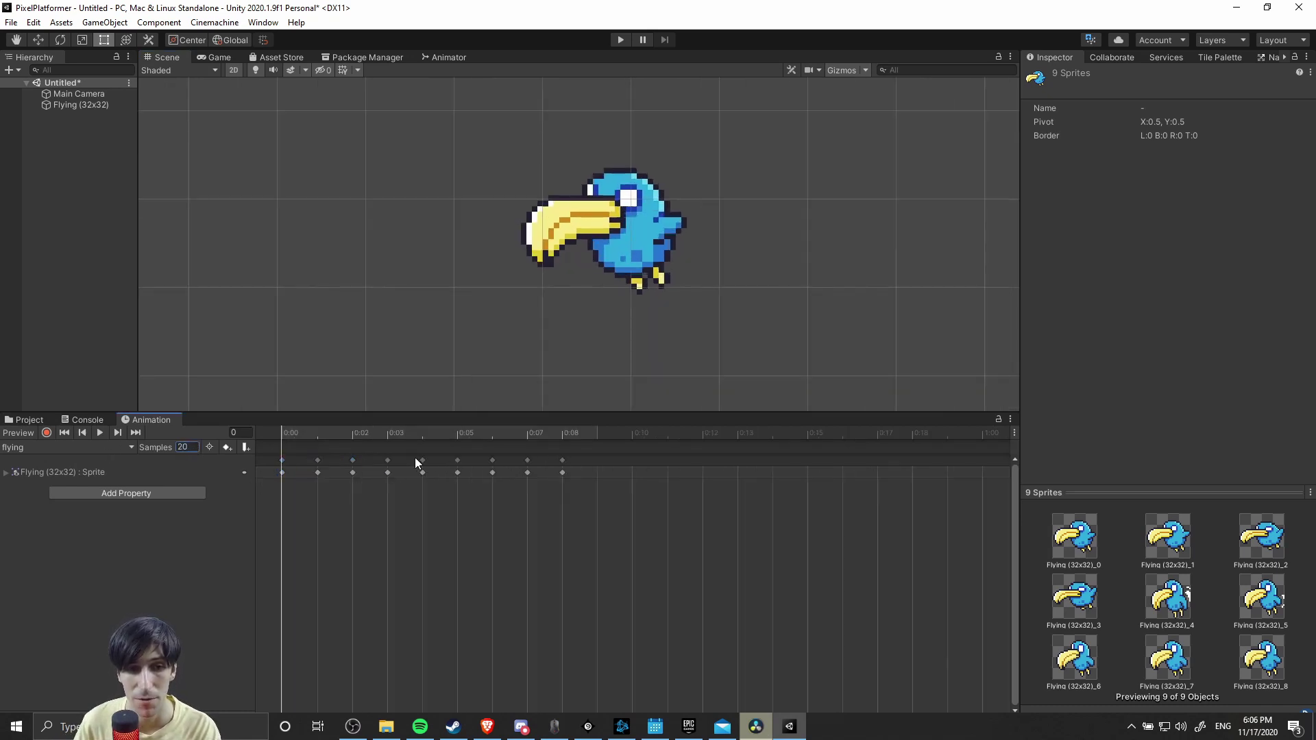
{"action": "left_click", "coordinate": [101, 433]}
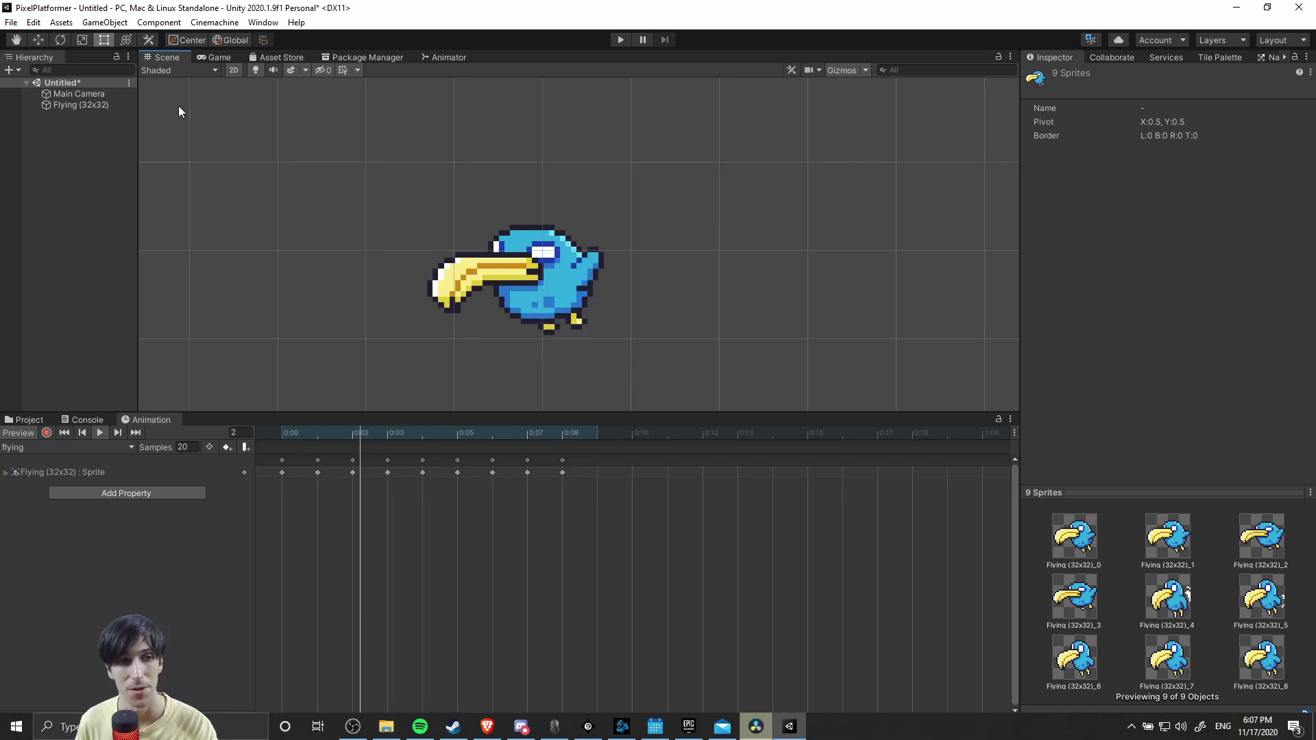
{"action": "left_click", "coordinate": [119, 105]}
{"action": "left_click", "coordinate": [24, 420]}
{"action": "left_click", "coordinate": [356, 460]}
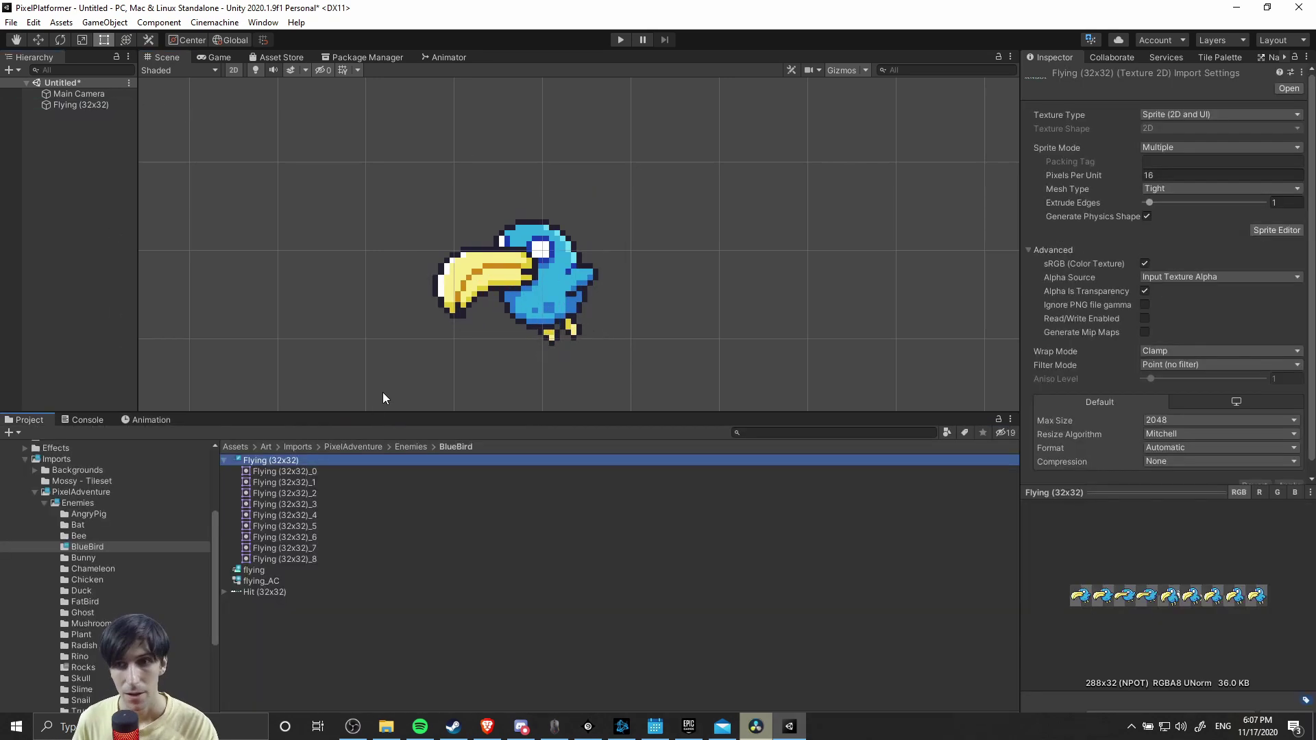
{"action": "scroll", "coordinate": [1124, 343], "scroll_direction": "down", "scroll_amount": 1}
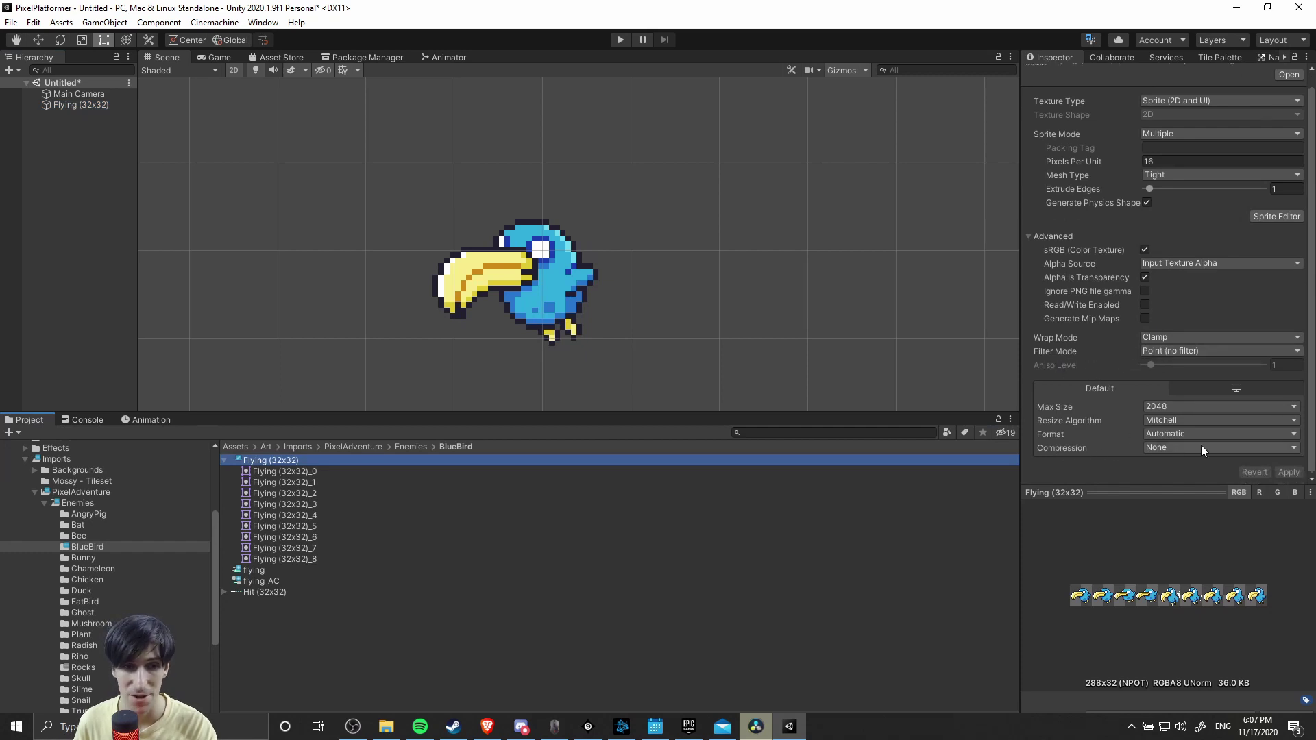
{"action": "scroll", "coordinate": [1063, 144], "scroll_direction": "up", "scroll_amount": 1}
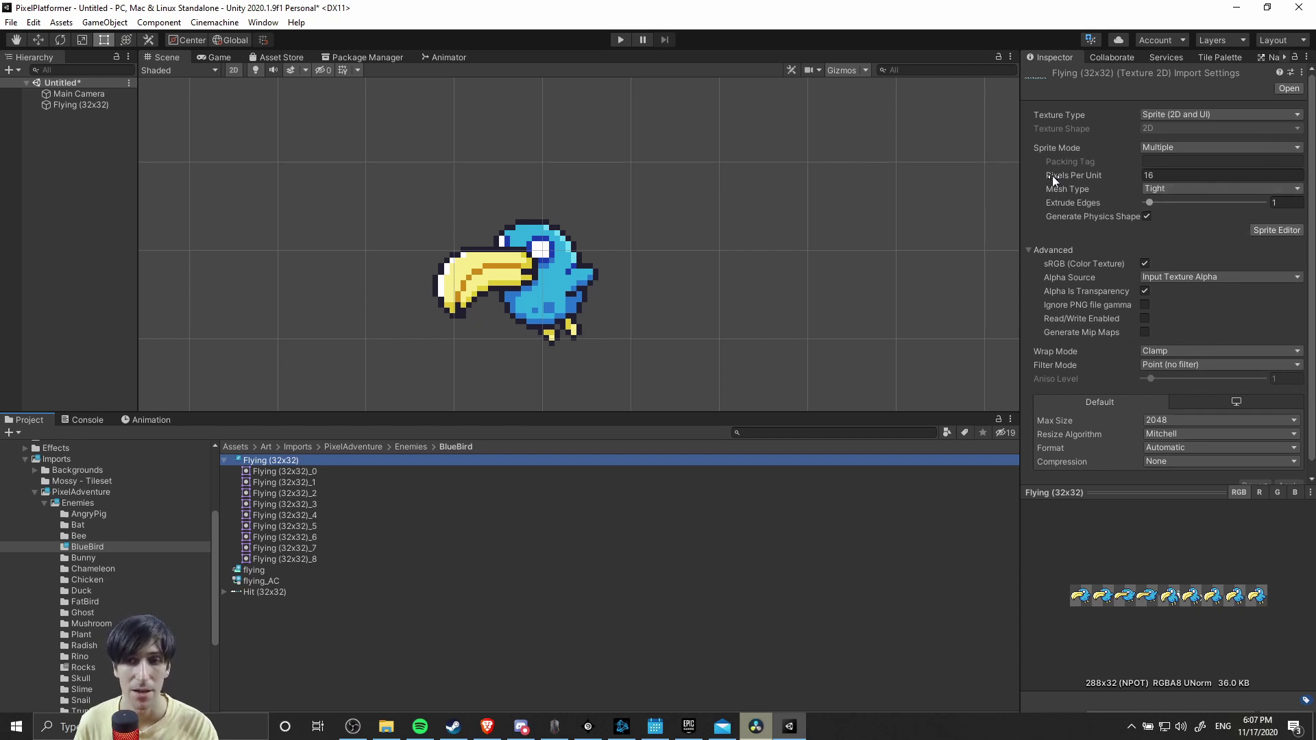
{"action": "mouse_move", "coordinate": [1052, 175]}
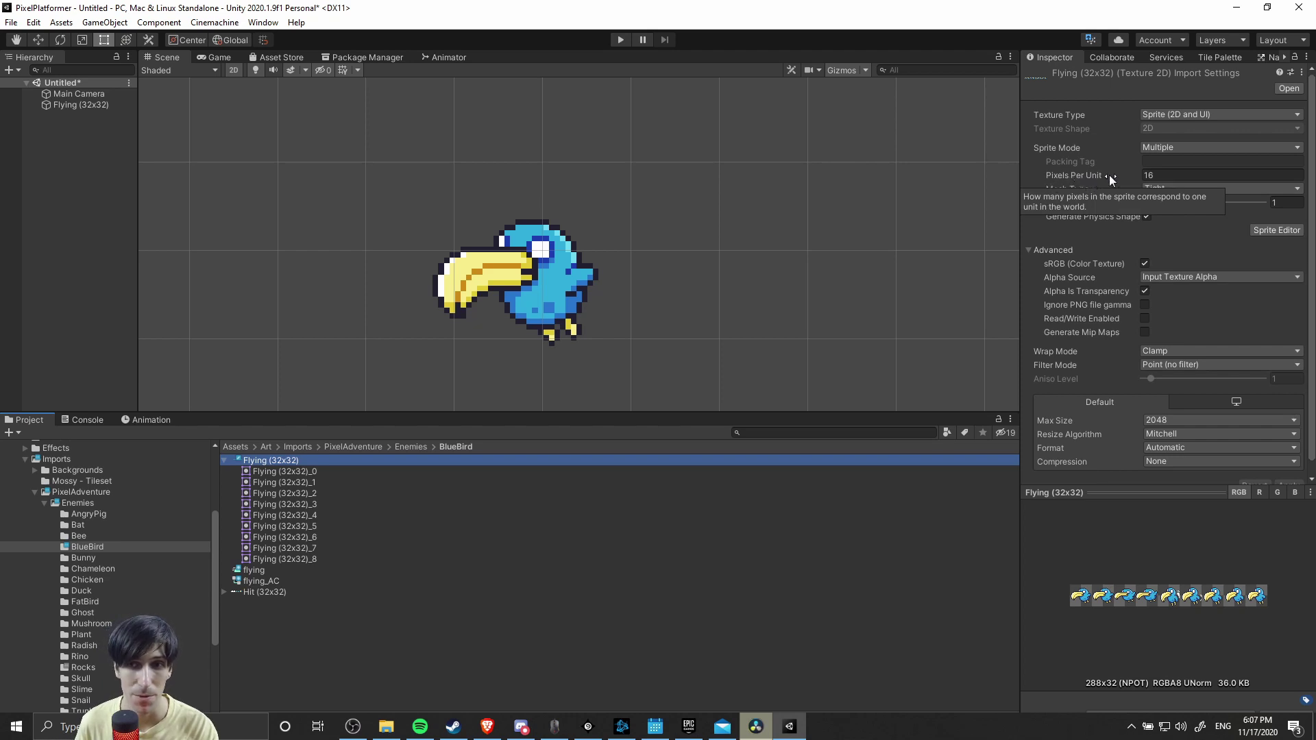
{"action": "scroll", "coordinate": [604, 287], "scroll_direction": "down", "scroll_amount": 3}
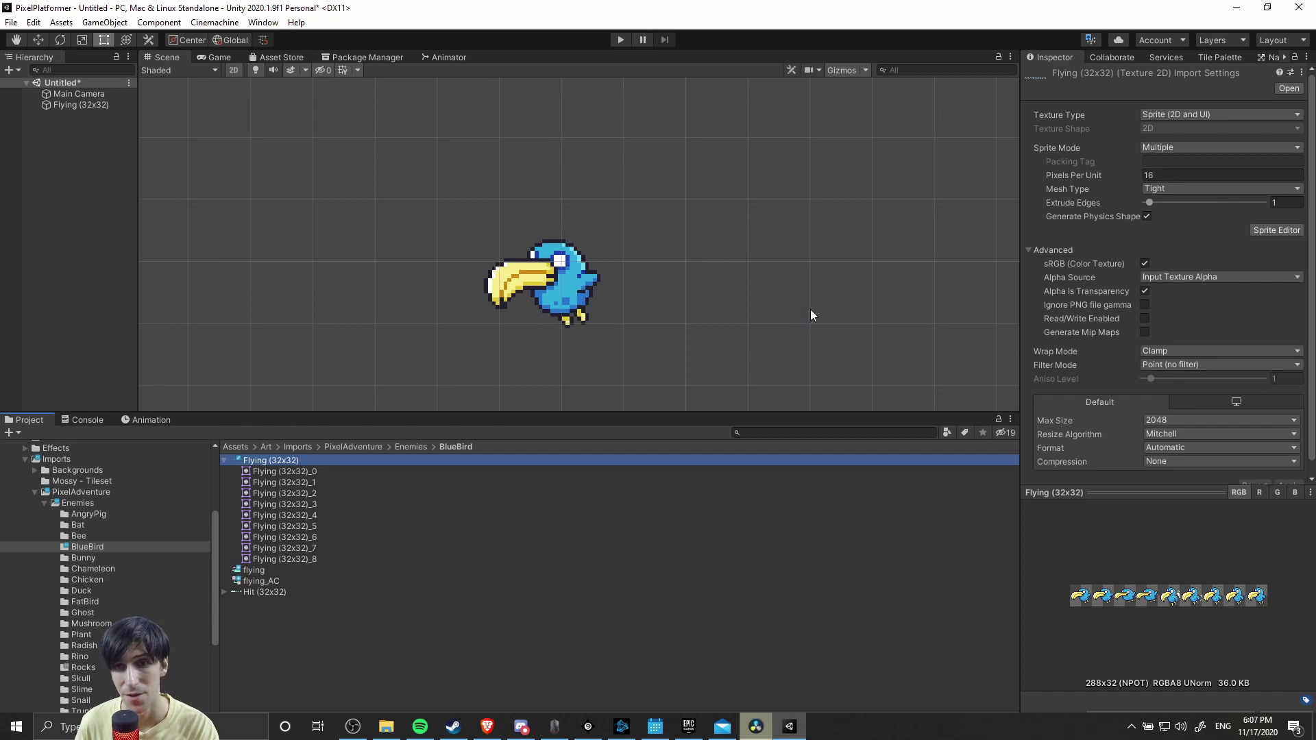
{"action": "scroll", "coordinate": [652, 320], "scroll_direction": "up", "scroll_amount": 2}
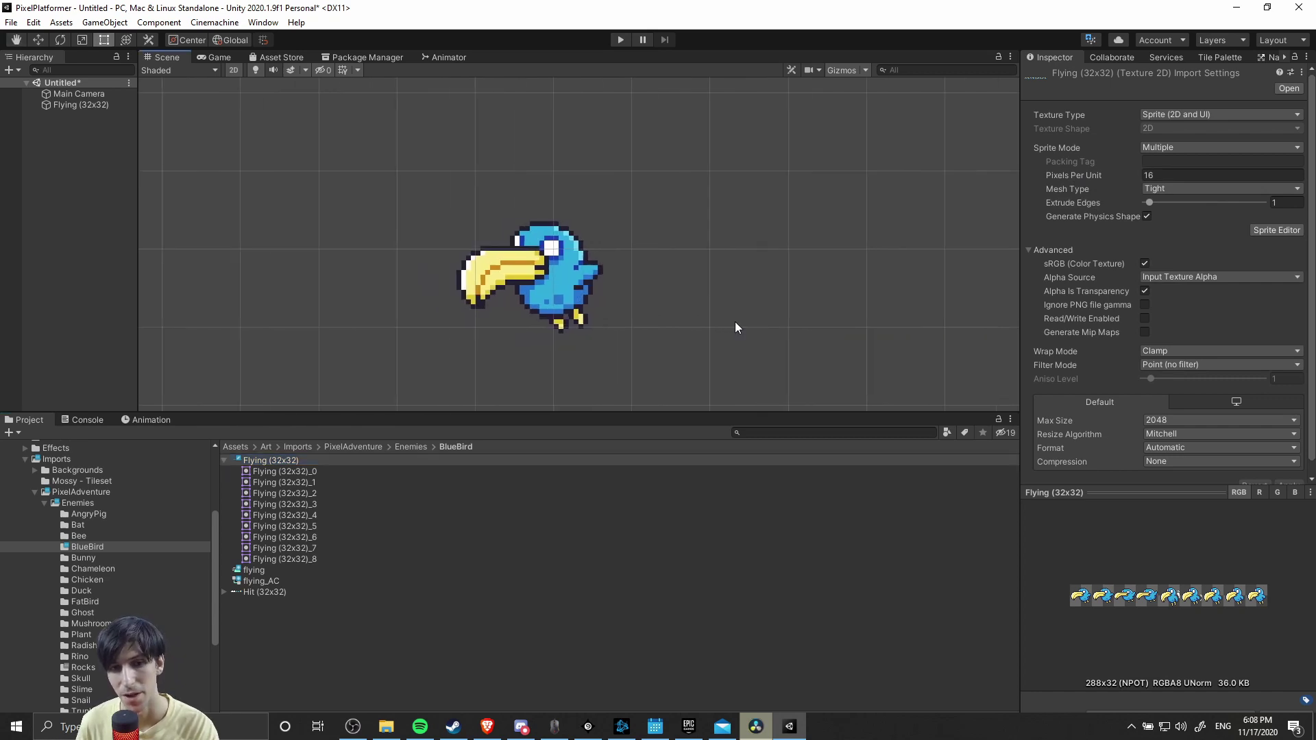